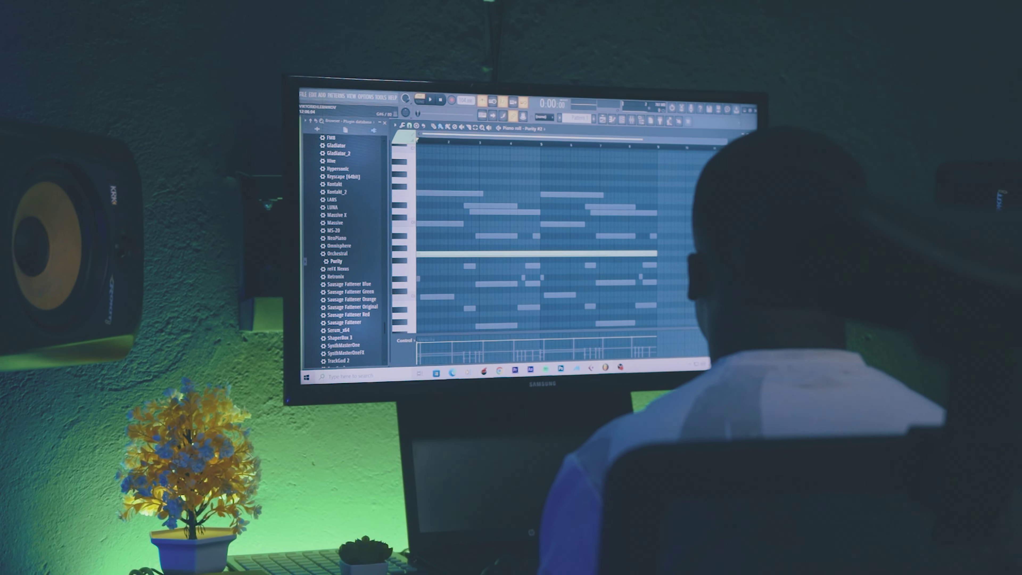
- Return to the channel rack, play the pattern and look through the generator plugins in the plugin database
key(F7)
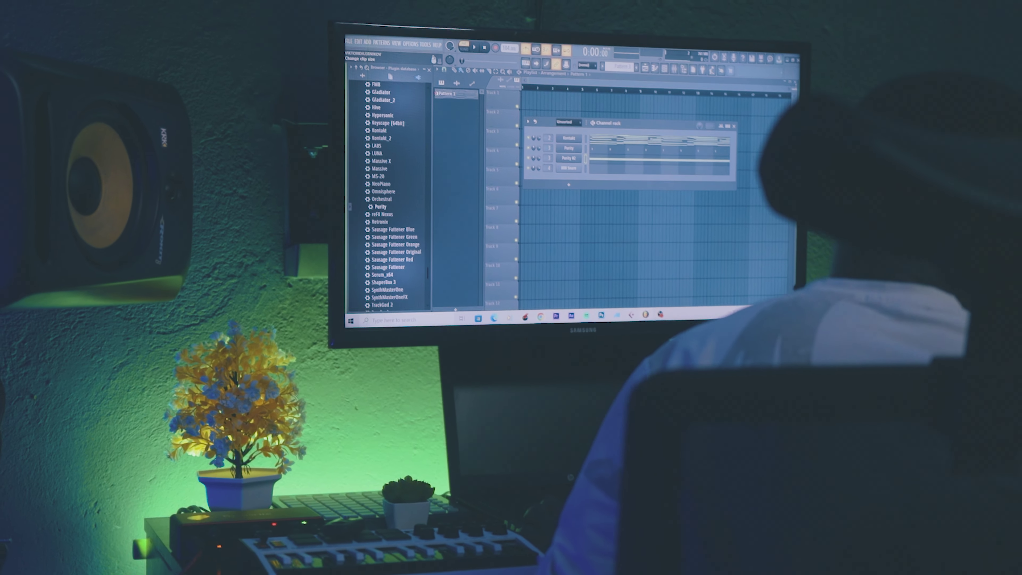
key(space)
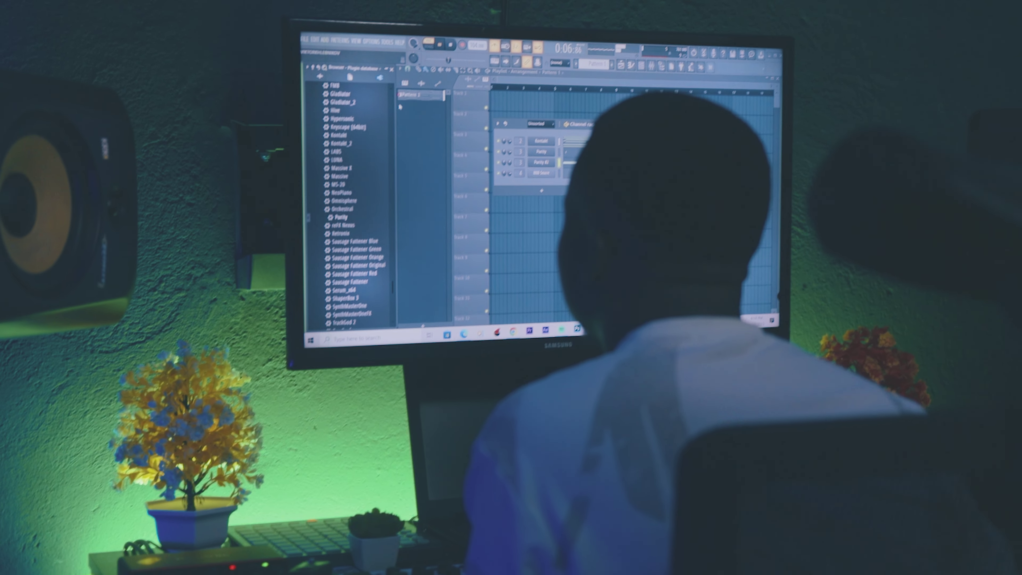
scroll(359, 166, up, 5)
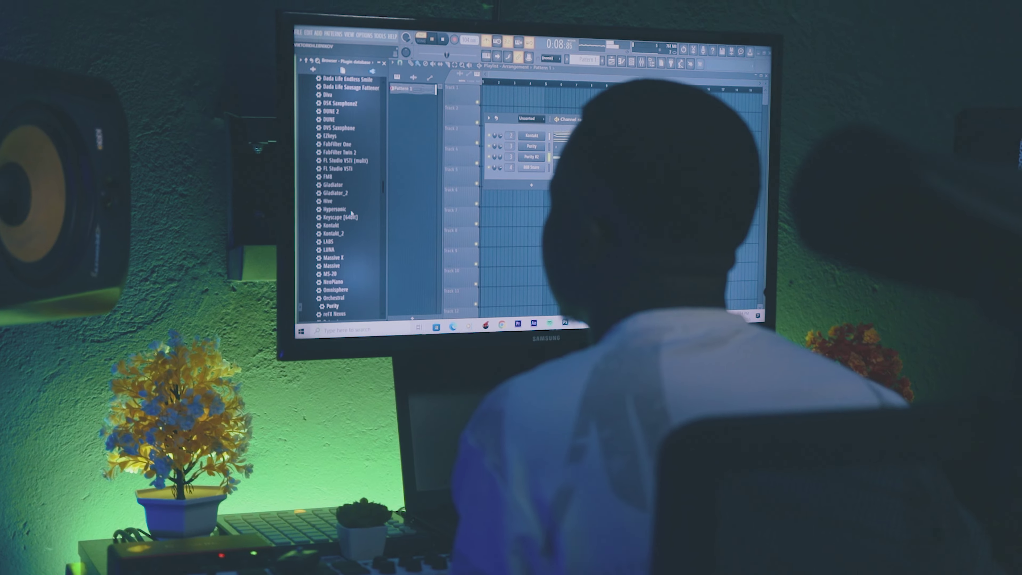
scroll(331, 225, down, 3)
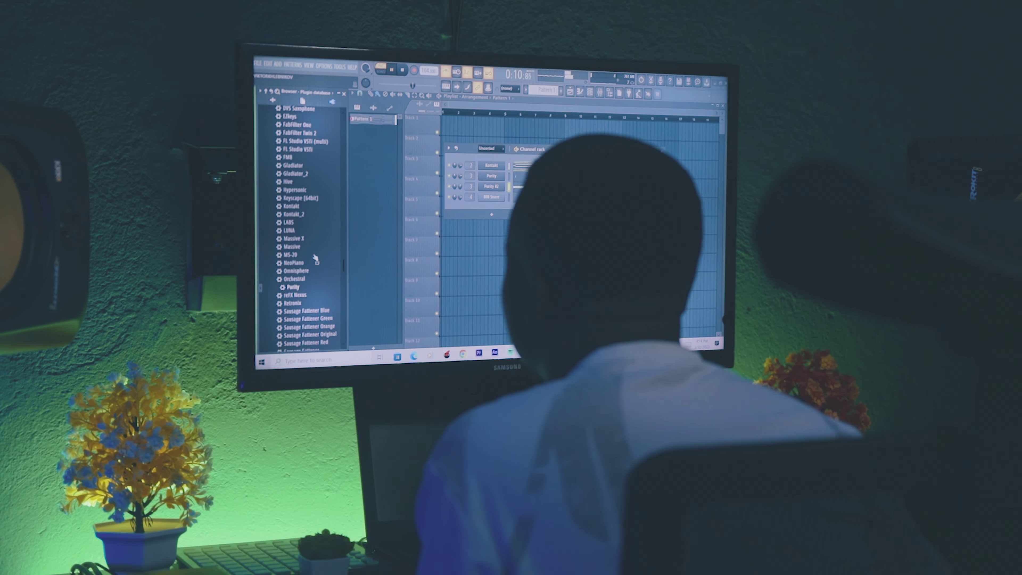
scroll(330, 263, down, 5)
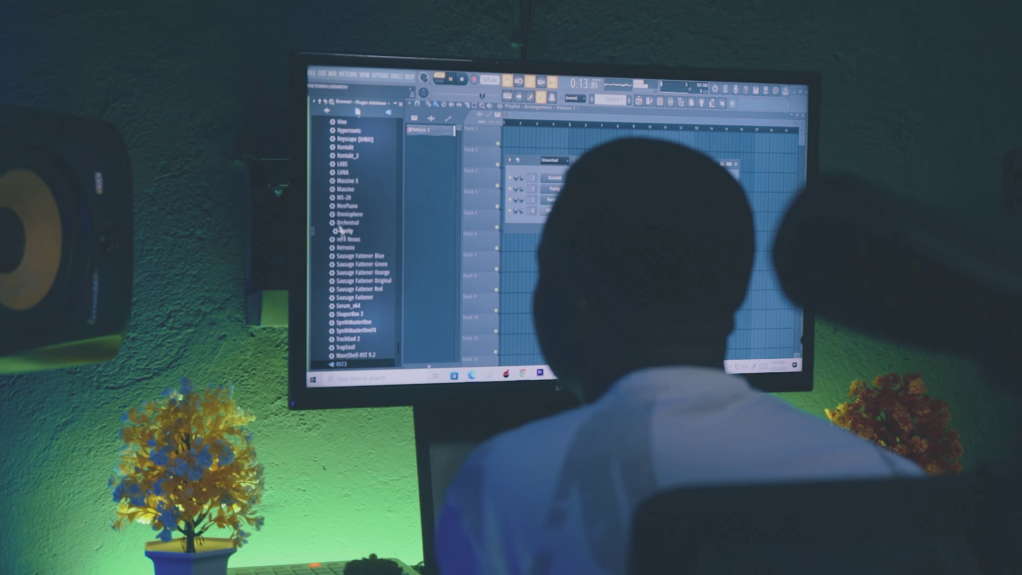
drag(387, 193, 591, 173)
drag(546, 202, 554, 216)
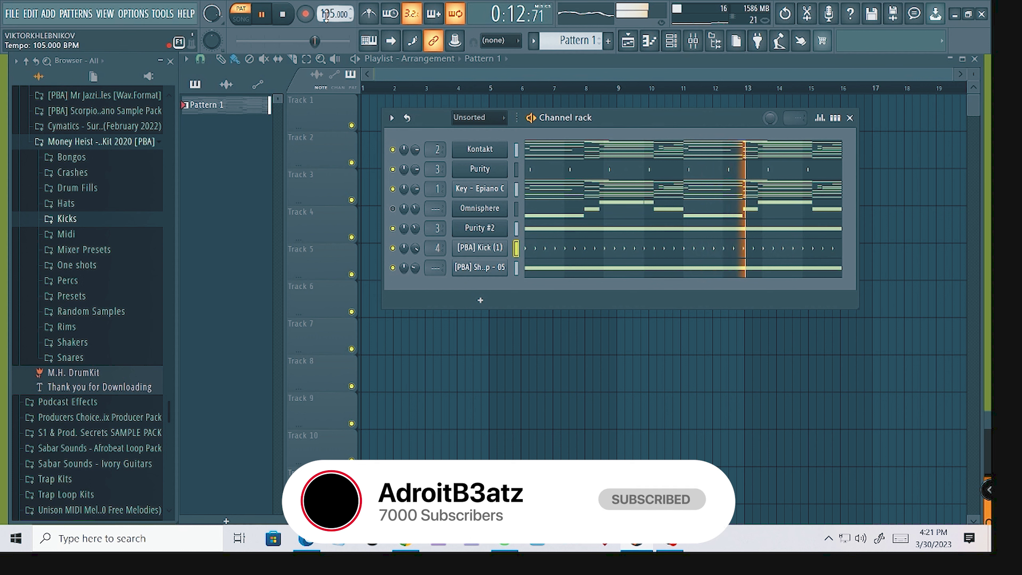
- Try a second C5 hit past the middle of bar 1 in the [PBA] Percs (30) piano roll, then delete it
mouse_move(767, 121)
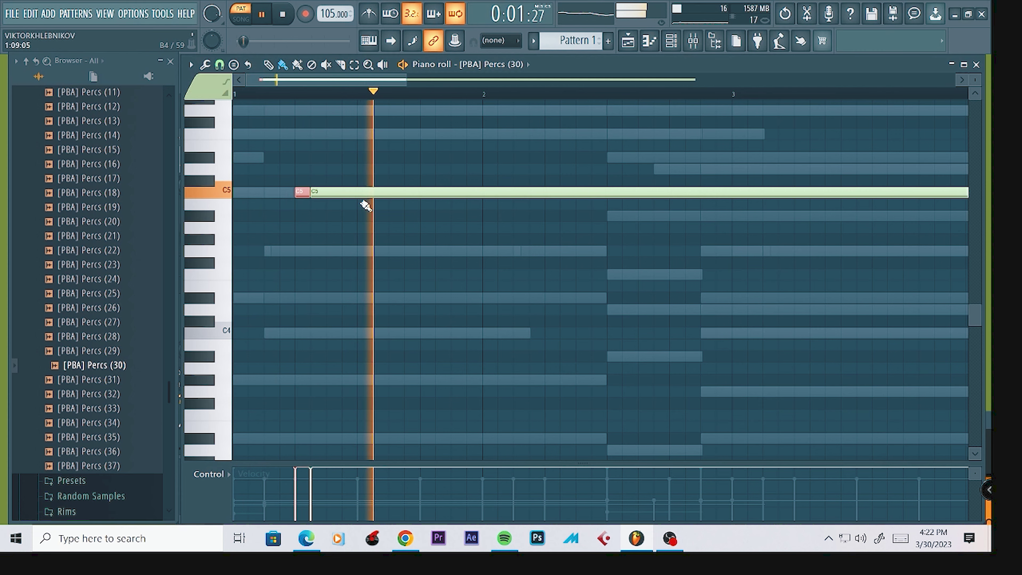
key(space)
key(space)
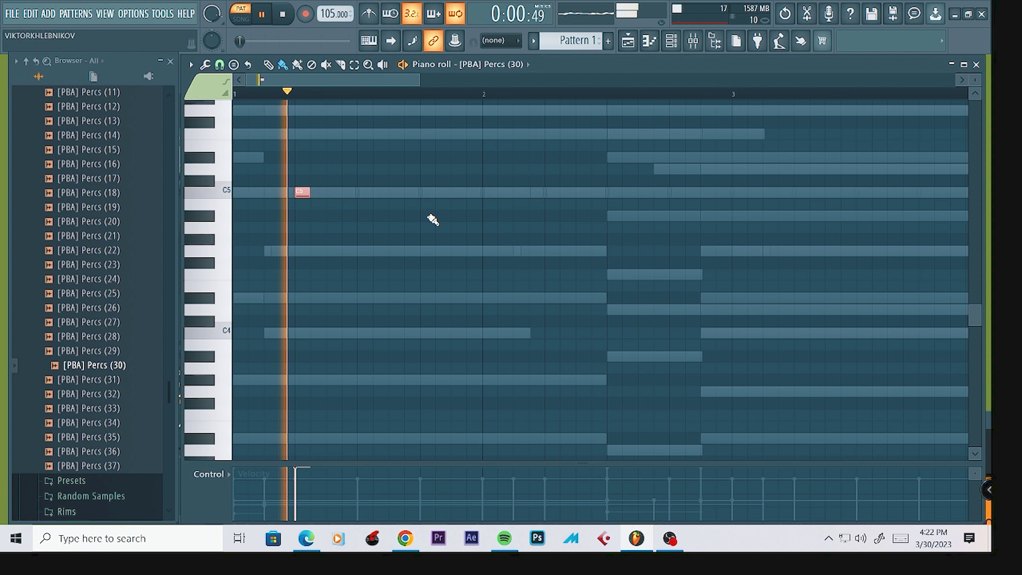
click(394, 193)
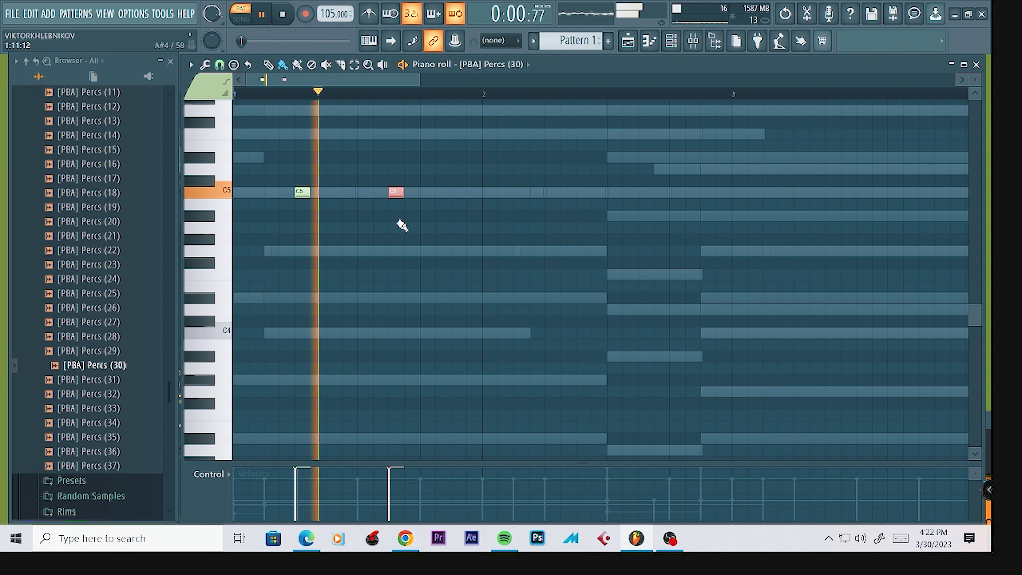
key(space)
right_click(396, 193)
key(space)
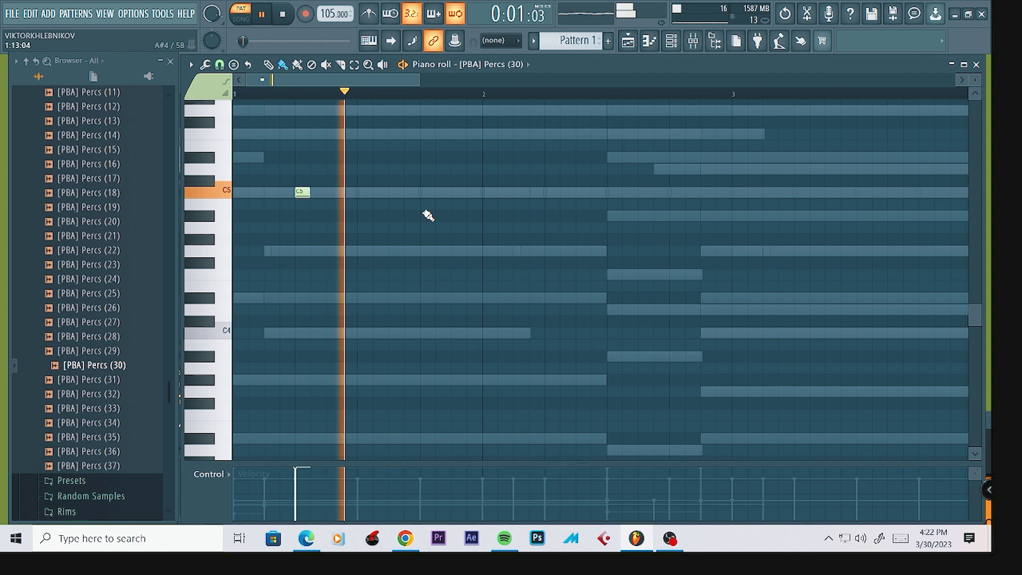
- Place C5 hits at step 15 of bar 1 and early in bar 2 of the [PBA] Percs (30) piano roll
click(470, 193)
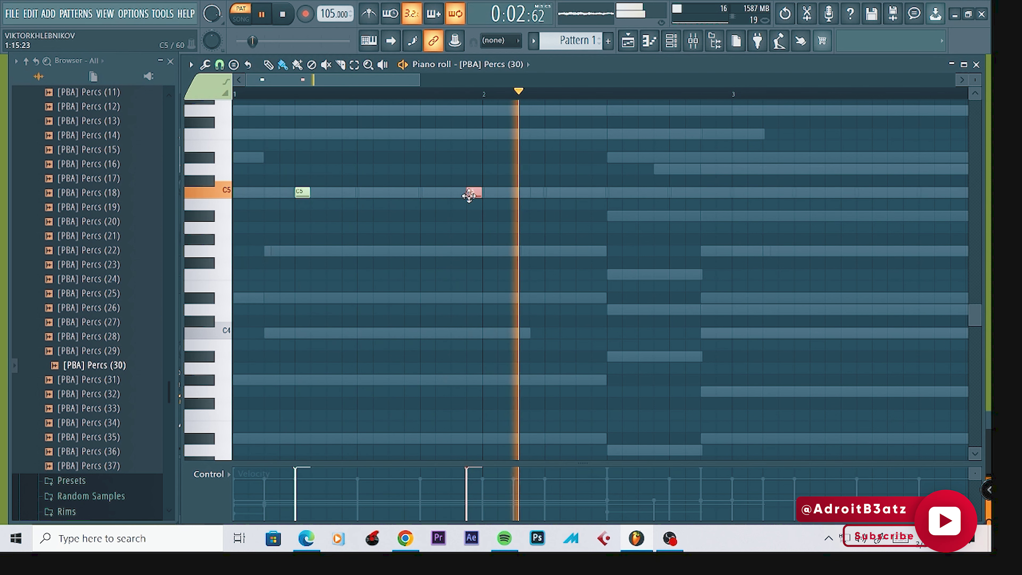
drag(470, 195, 455, 196)
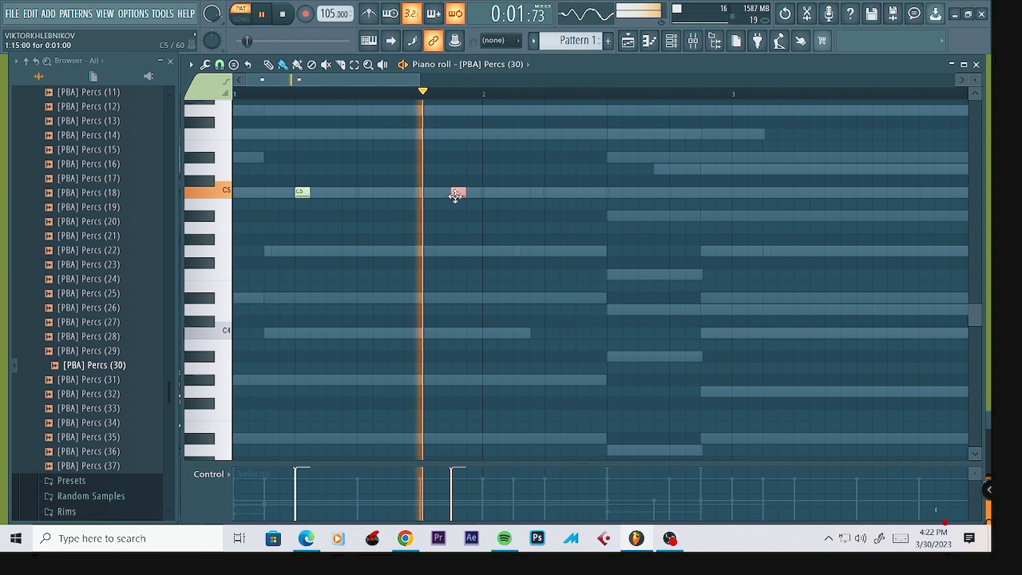
click(552, 193)
scroll(451, 98, down, 4)
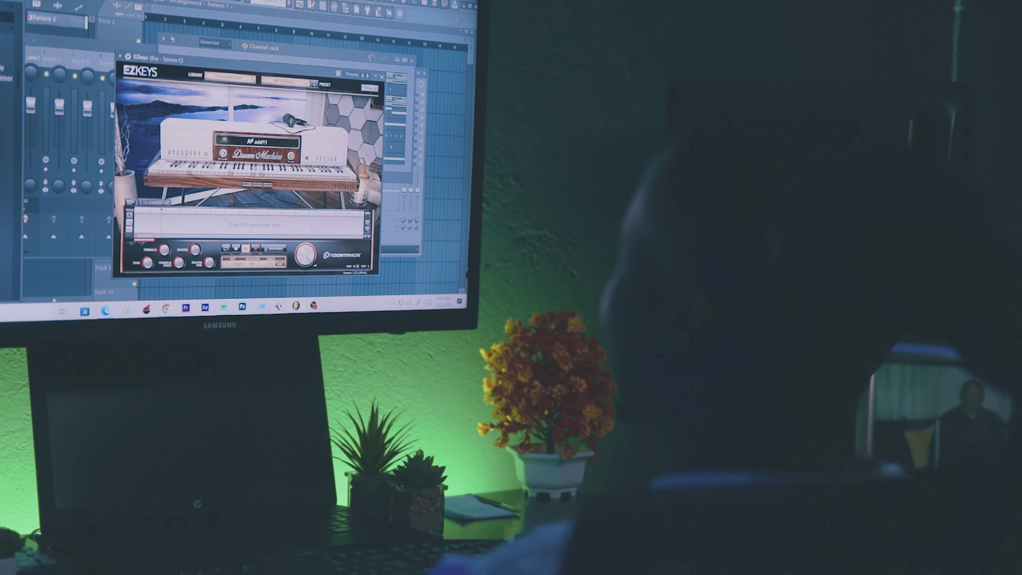
- Load the Grand Piano library in EZkeys, close the plugin and toggle the solo state of its channel
click(235, 83)
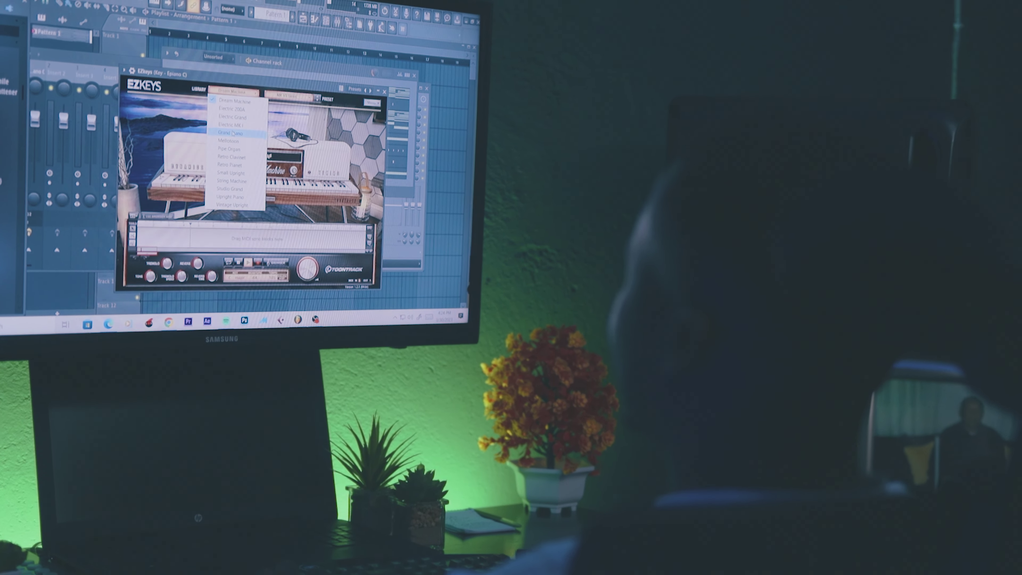
click(227, 125)
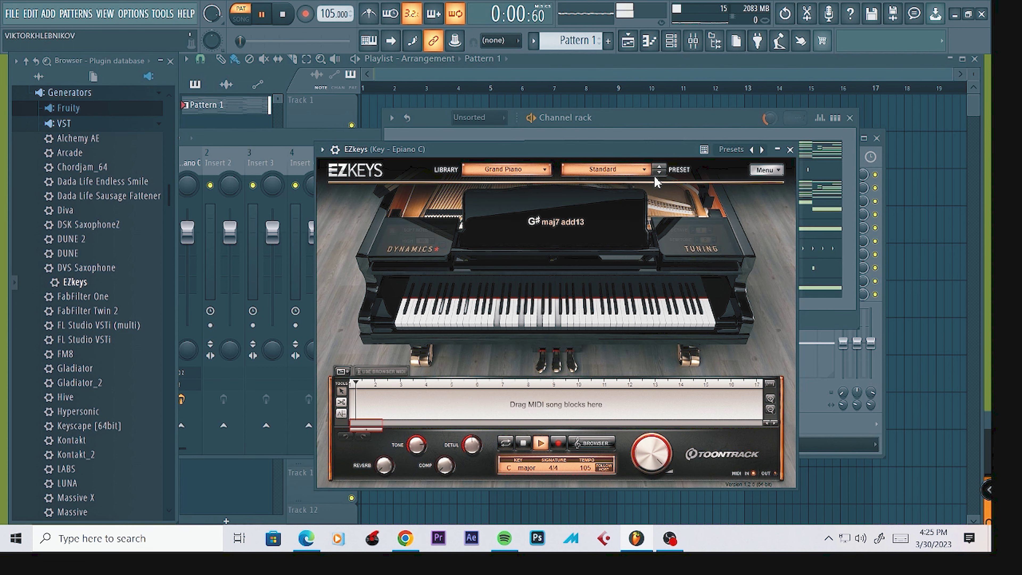
click(790, 150)
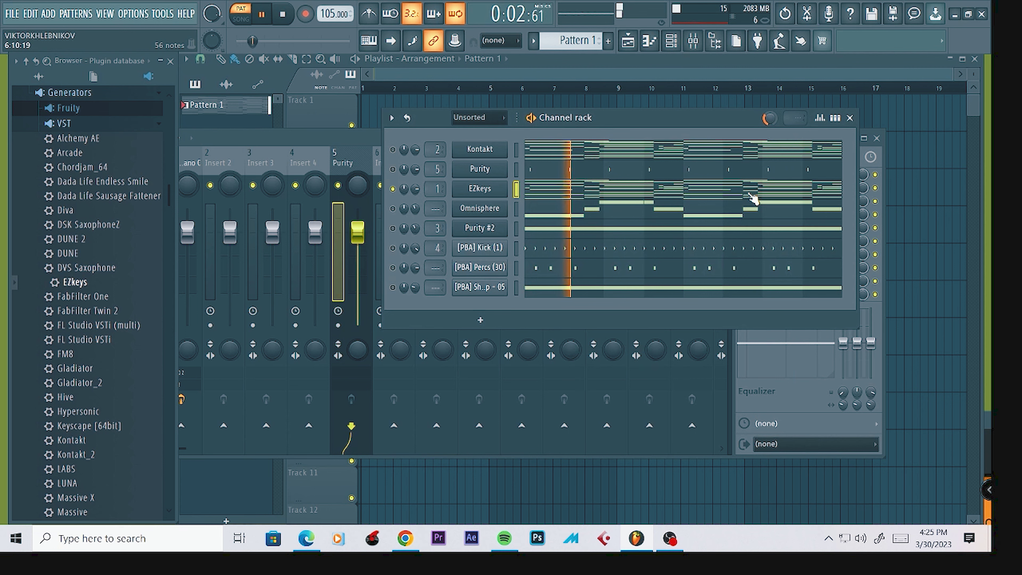
right_click(393, 189)
click(401, 214)
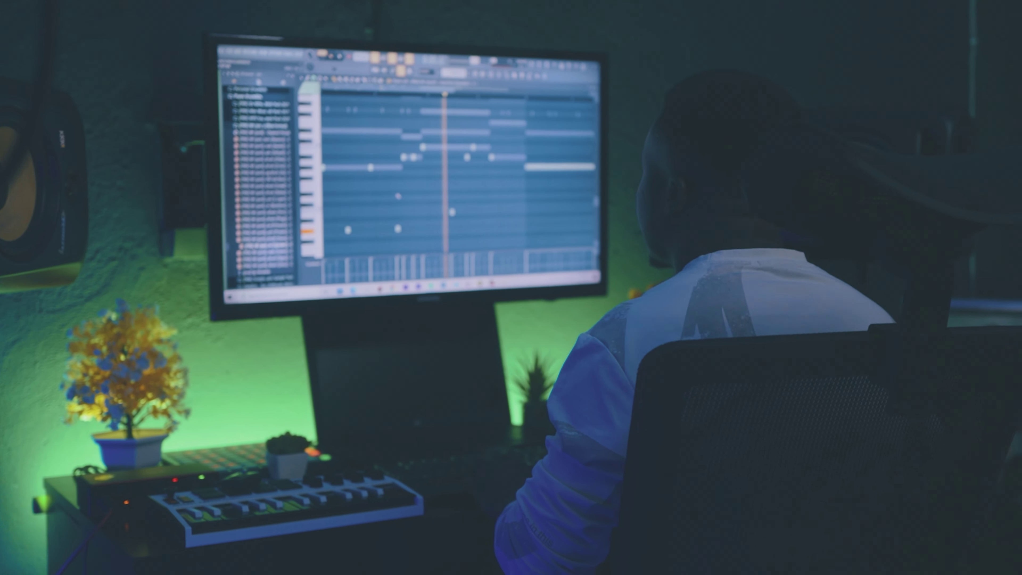
- Add a short A#3 note near the end of bar 4 in the Mr JazziQ Log drum [Speaker] piano roll
key(ctrl+o)
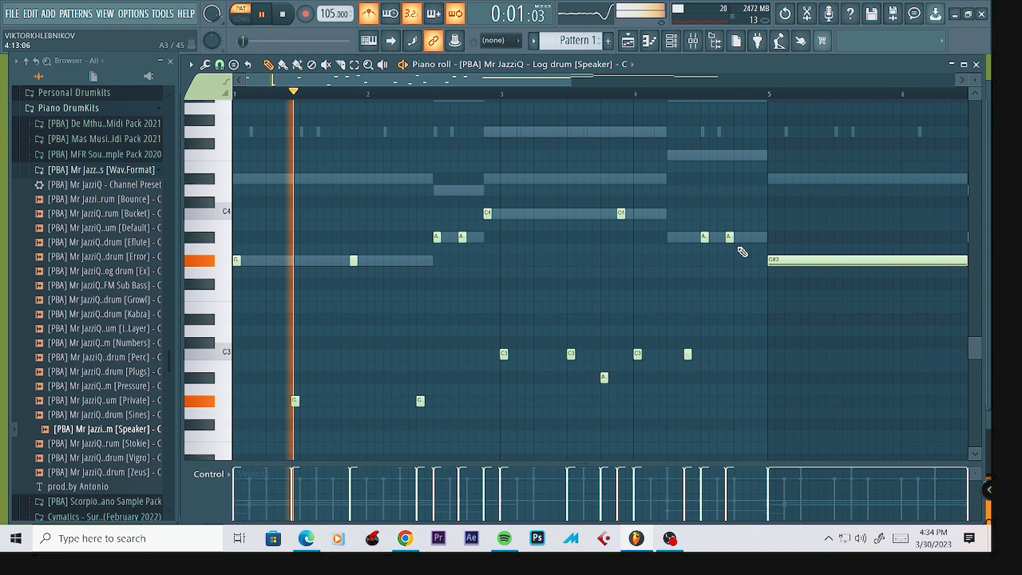
click(753, 237)
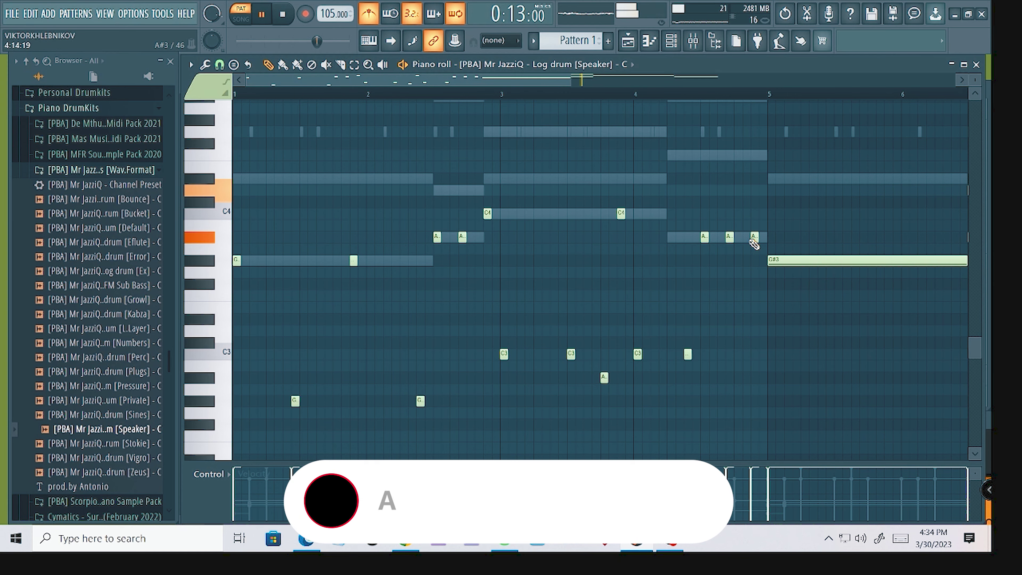
scroll(673, 96, down, 3)
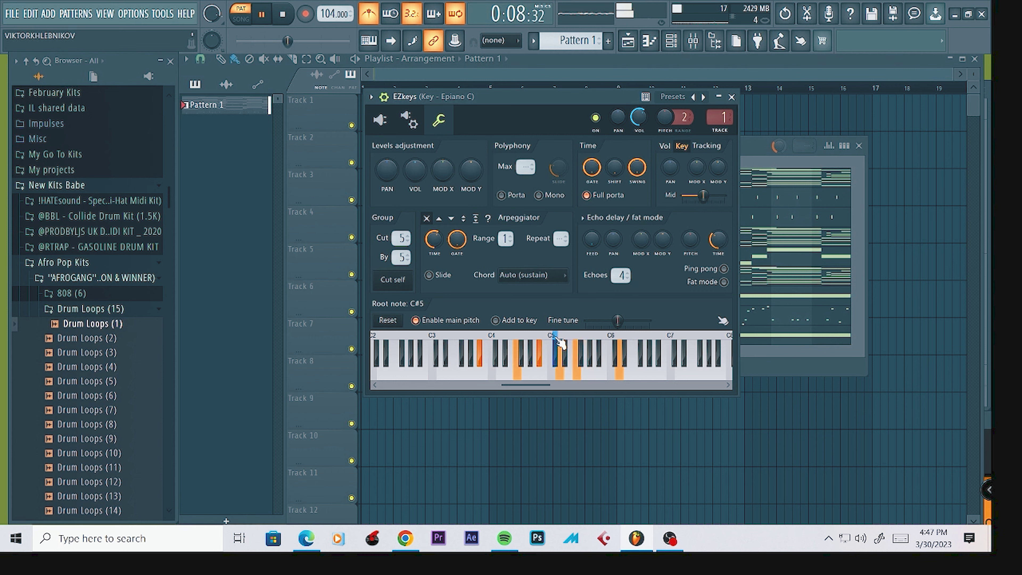
- Change the root note in the EZkeys channel's settings
click(566, 344)
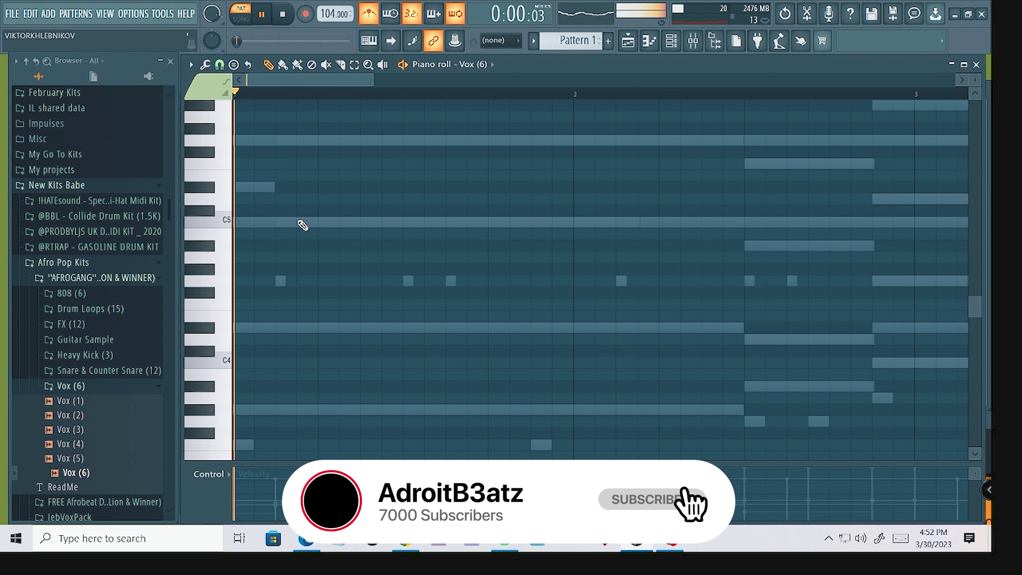
- Place a C5 note at step 3 of bar 1 in the Vox (6) piano roll, about seven steps long
drag(307, 222, 286, 222)
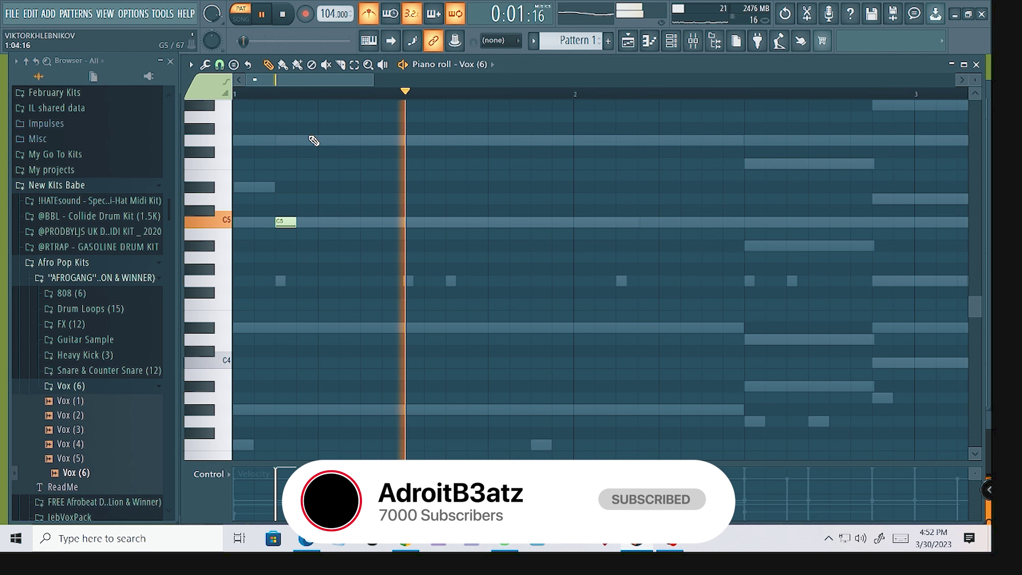
scroll(309, 100, down, 2)
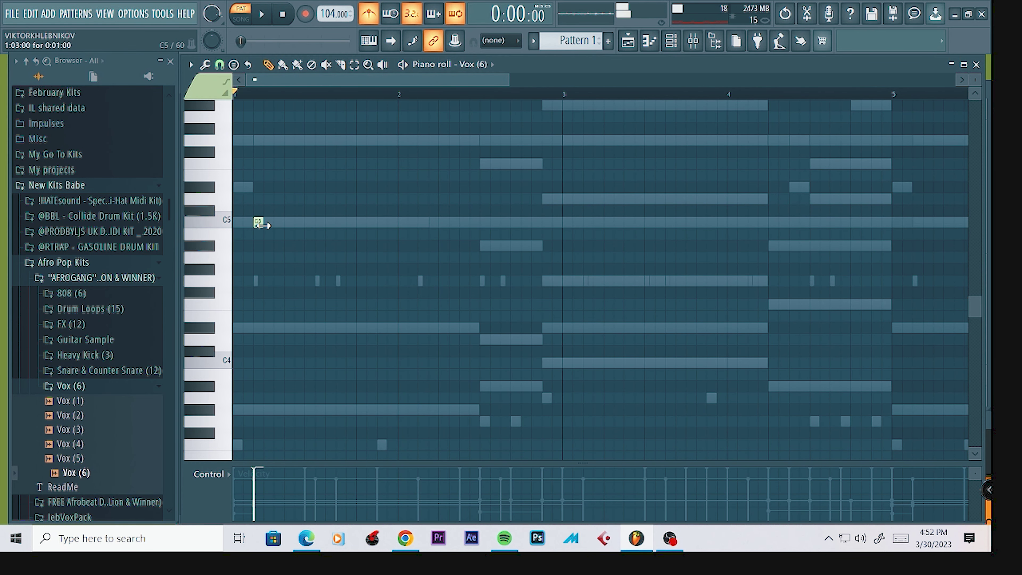
drag(264, 222, 382, 232)
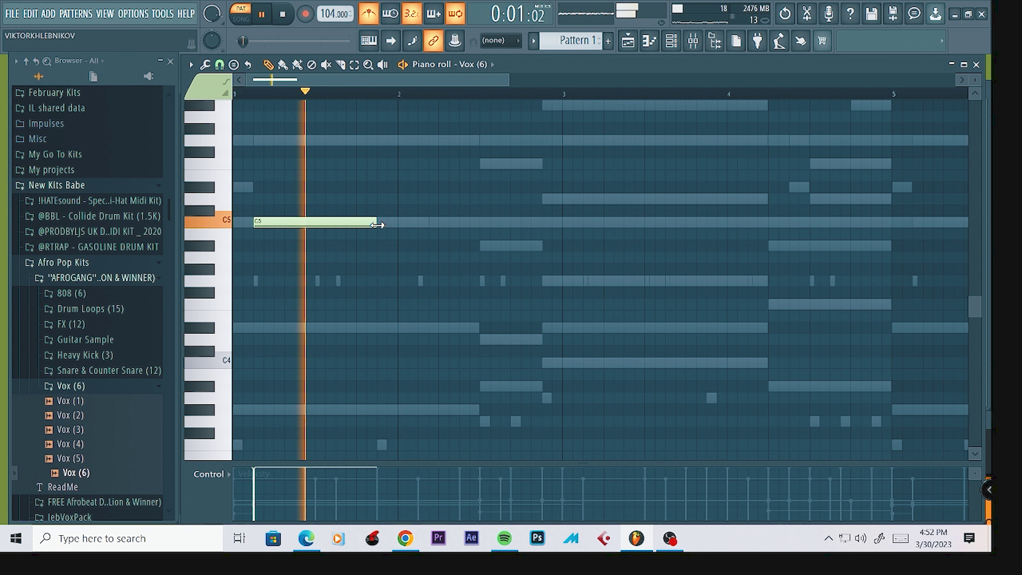
drag(377, 225, 325, 225)
key(space)
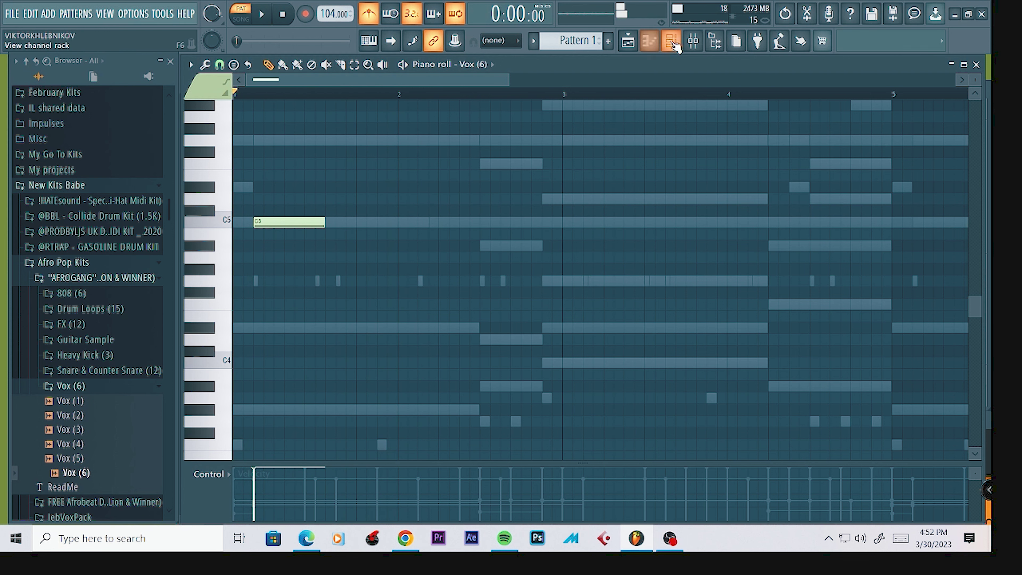
- Turn on Remove DC offset and Normalize for the Vox (6) sample
click(669, 44)
click(498, 334)
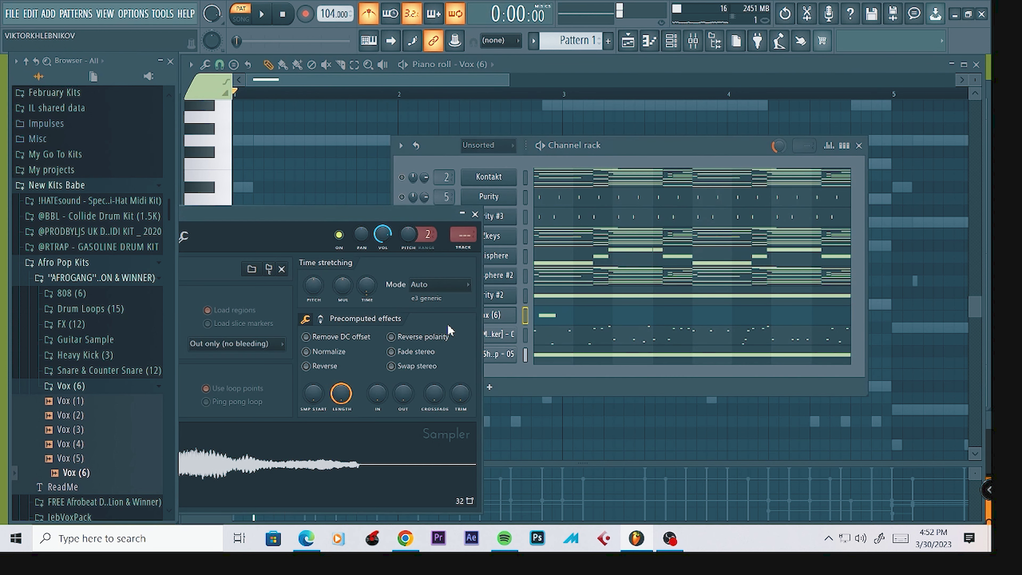
click(329, 352)
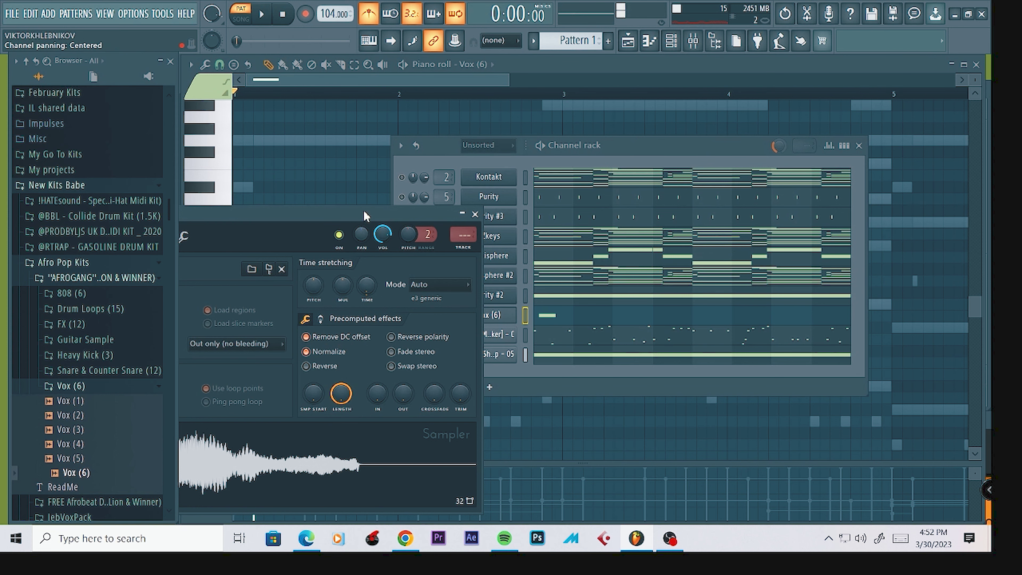
- Route the Vox (6) channel to a free mixer track and load Fruity Reeverb 2 in its first effect slot
drag(364, 216, 475, 208)
click(226, 206)
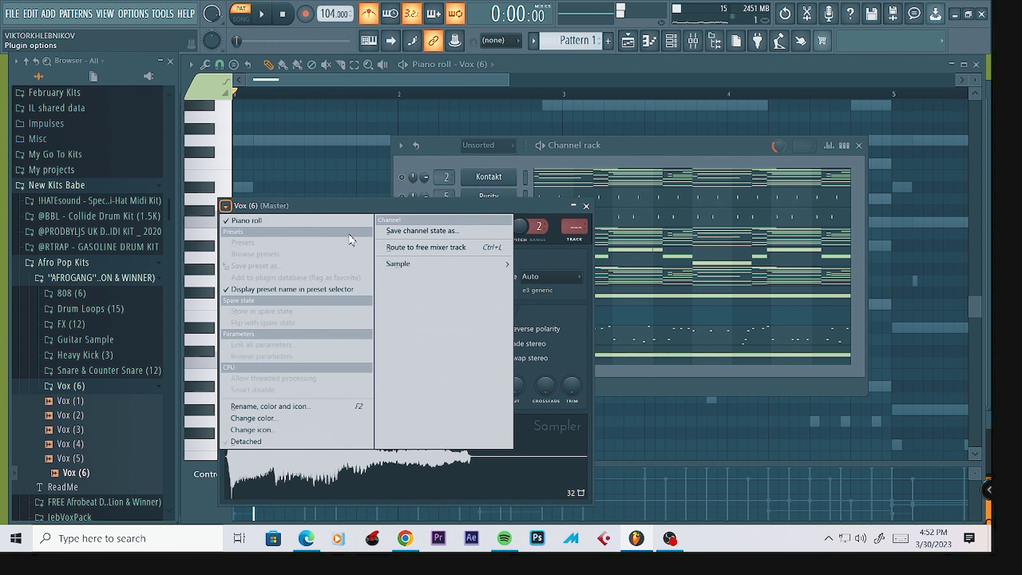
click(418, 247)
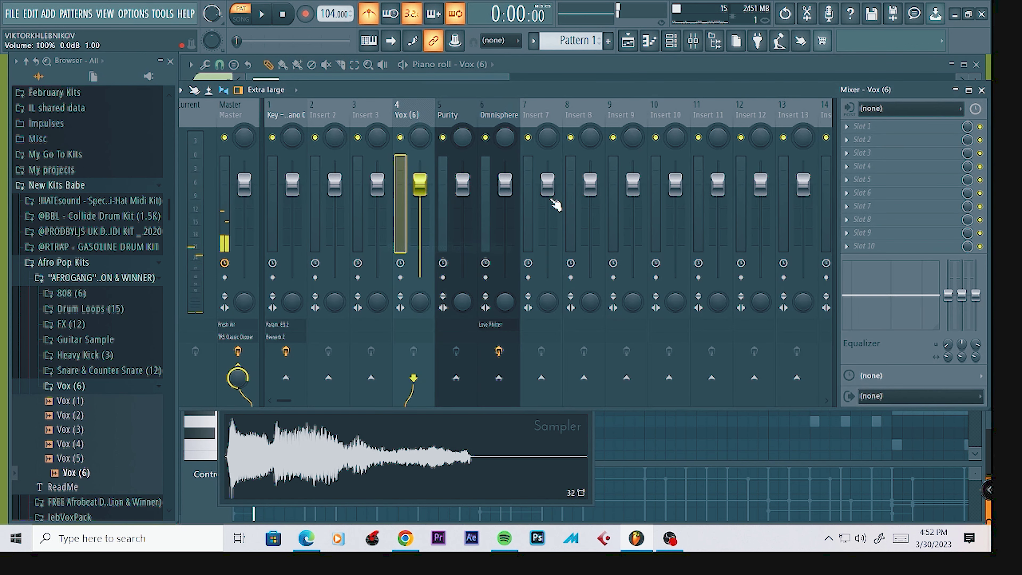
click(842, 127)
click(571, 152)
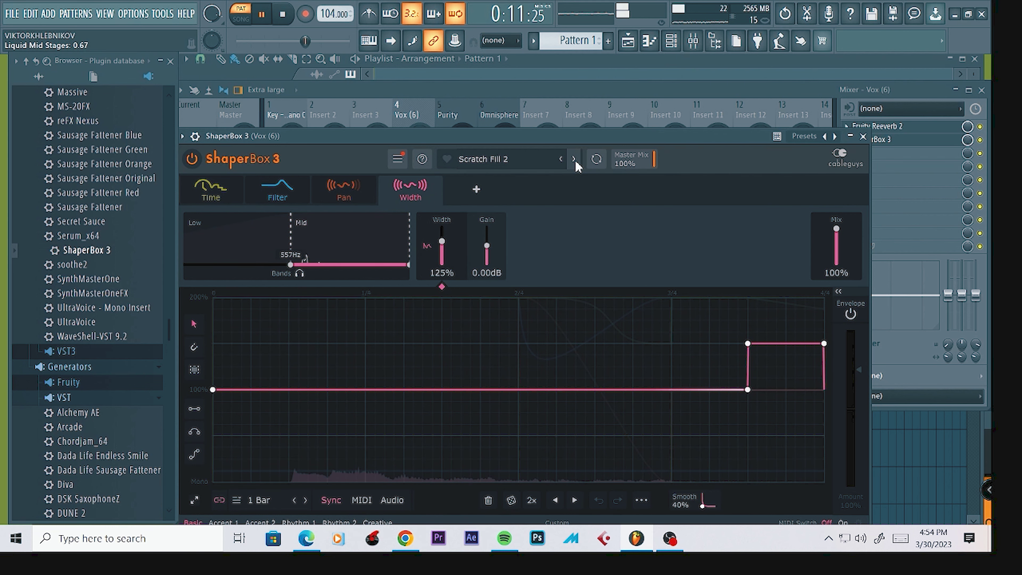
- Audition successive ShaperBox 3 presets on the Vox (6) track, settle on Cyber Crunch and close the plugin
click(574, 160)
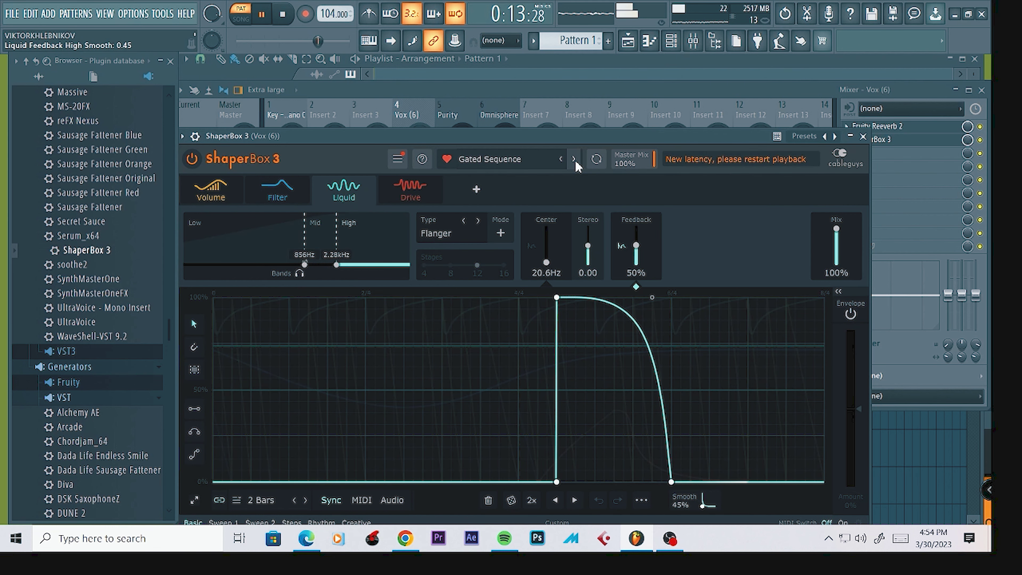
click(574, 159)
click(574, 159)
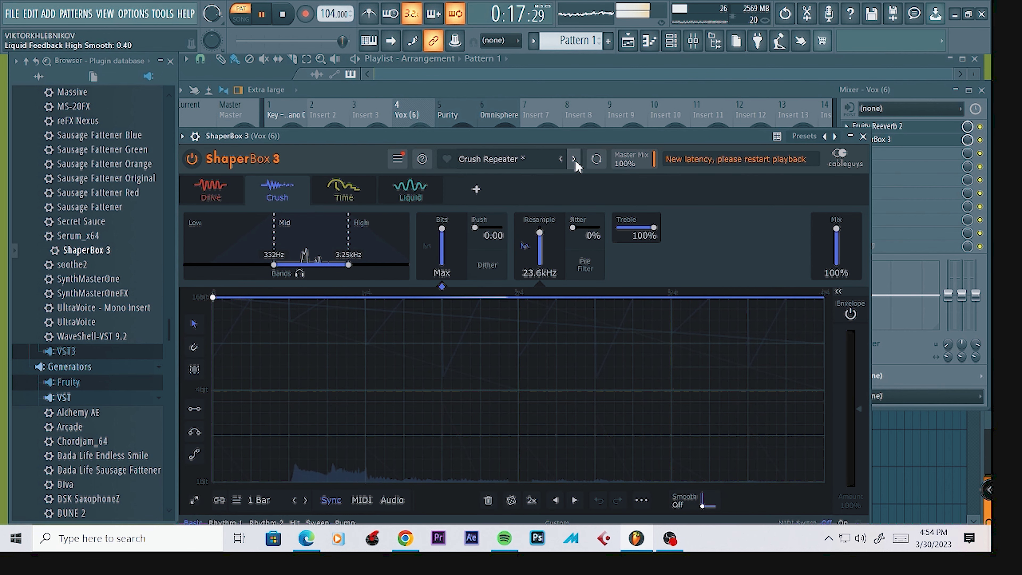
click(574, 159)
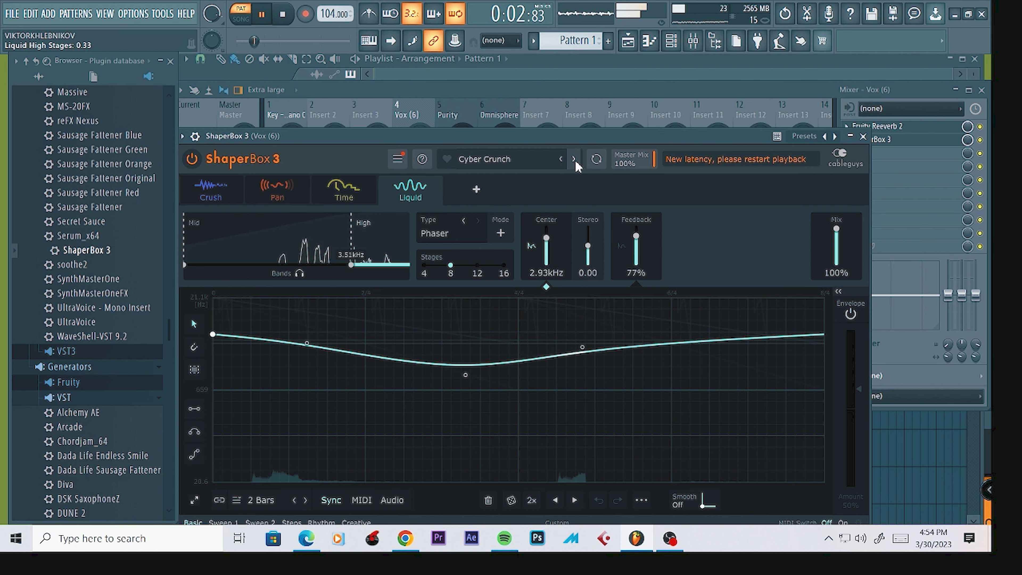
click(863, 136)
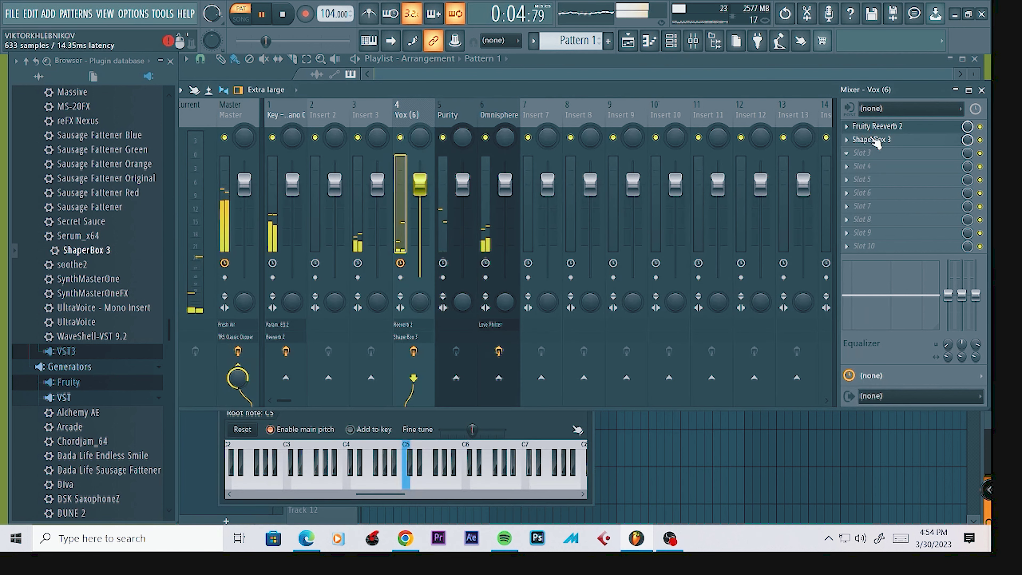
- Check Fruity Reeverb 2 on the Vox (6) track, load Cymatics Origin in its third effect slot and close the mixer
click(875, 126)
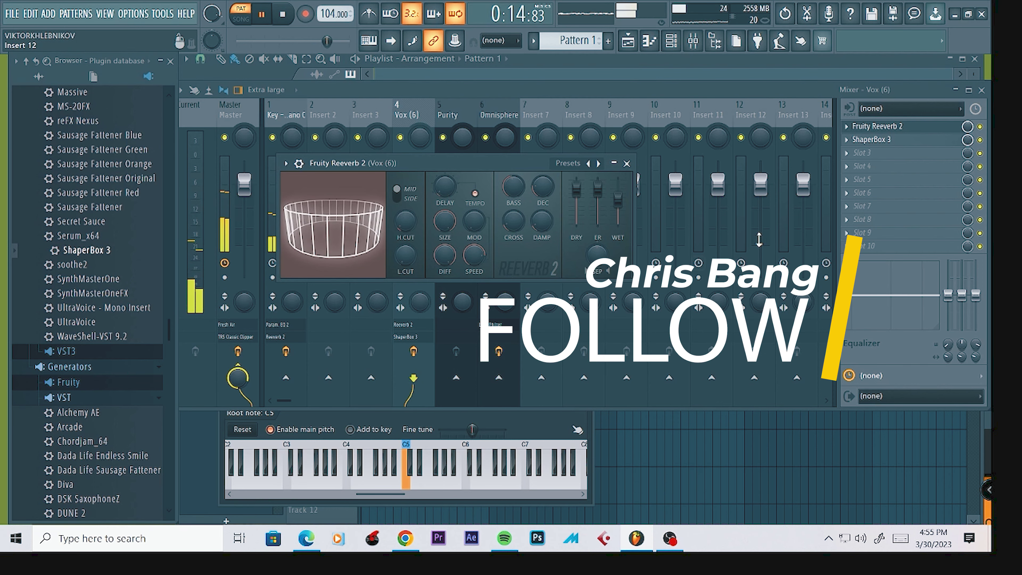
click(862, 153)
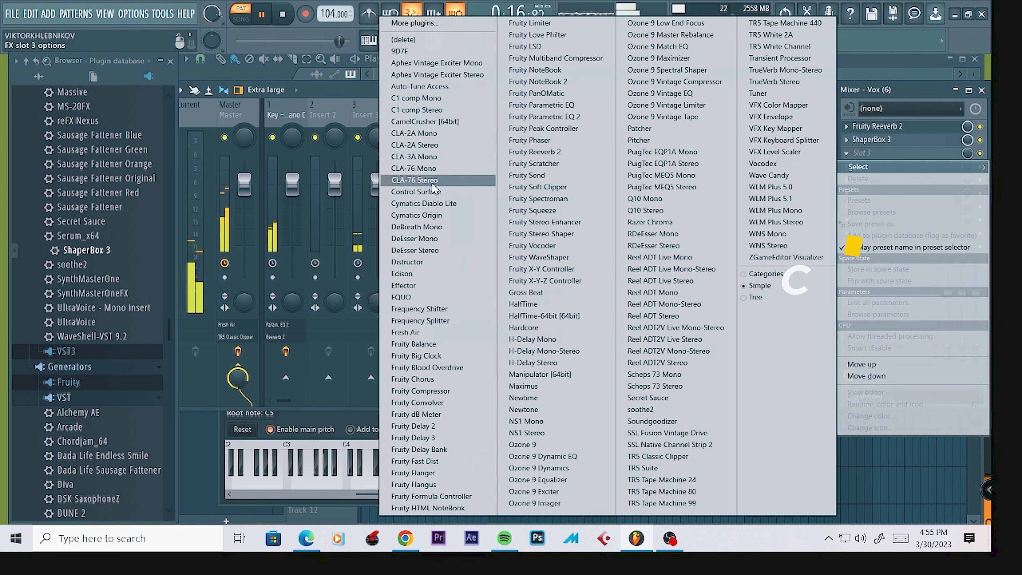
click(426, 216)
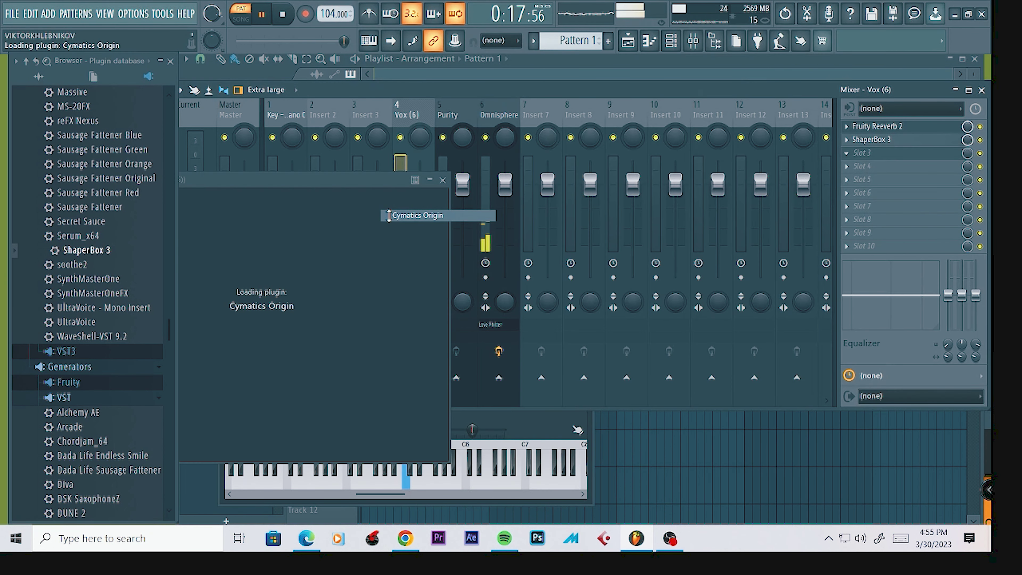
drag(394, 191, 444, 177)
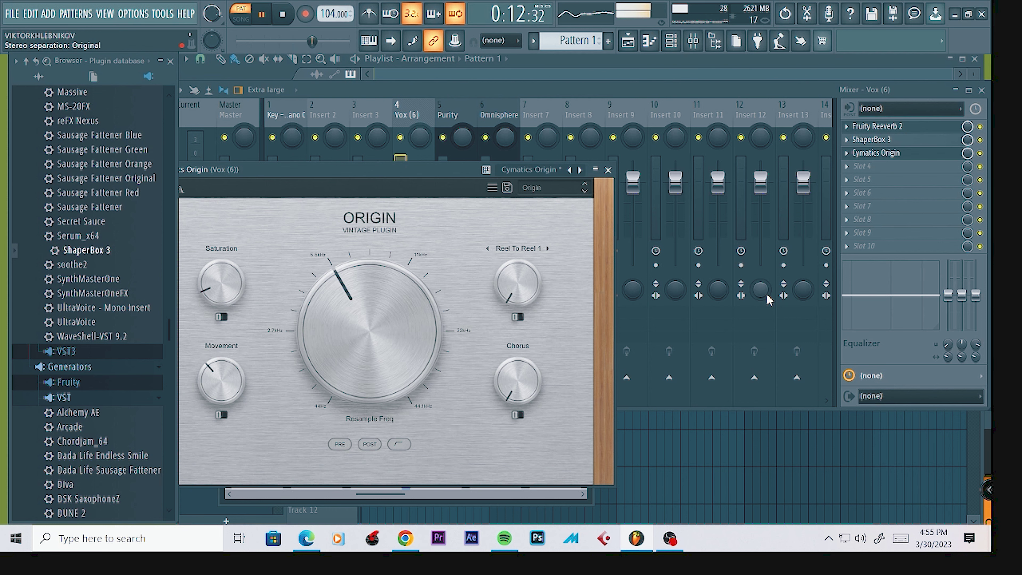
click(898, 127)
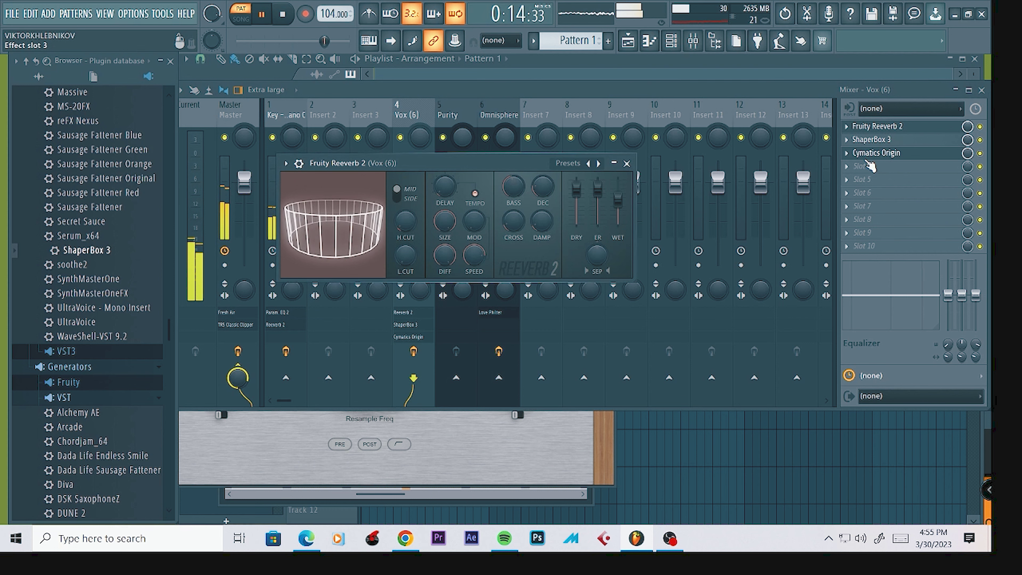
key(F9)
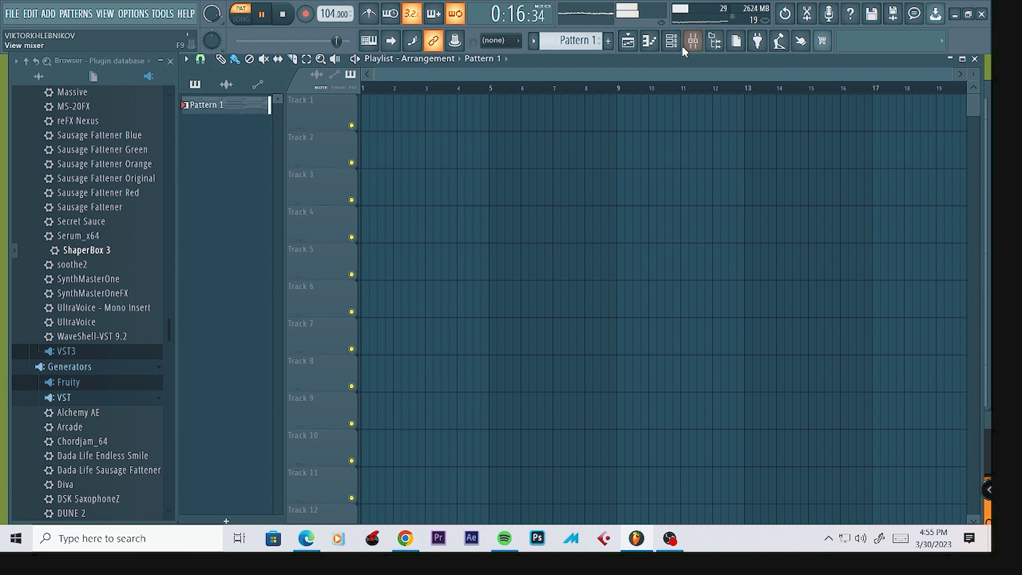
- Collapse the Trap Kits folder, solo the EZkeys channel in the channel rack and start playback
key(F6)
click(402, 355)
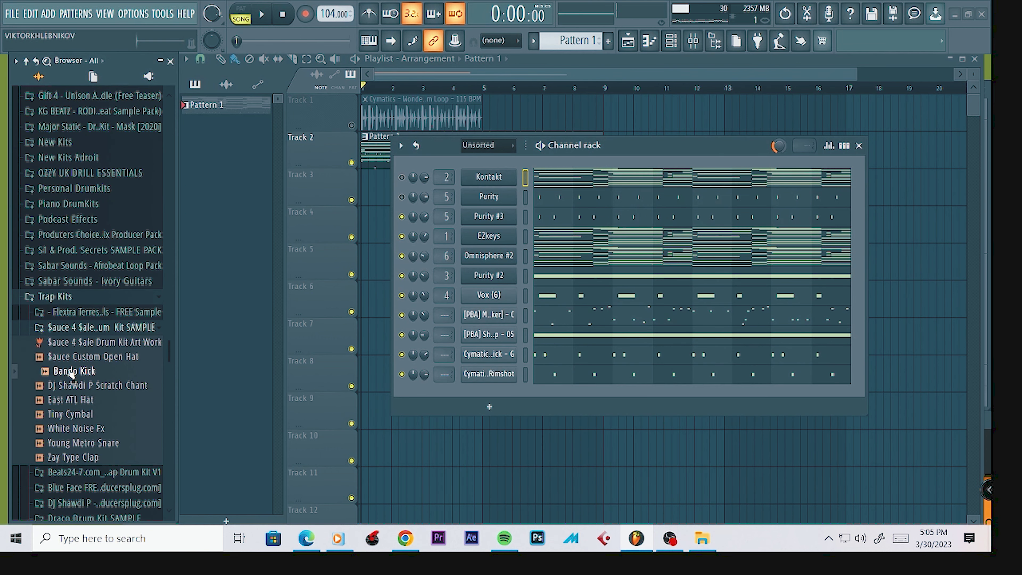
click(62, 301)
right_click(412, 257)
right_click(402, 256)
key(space)
right_click(402, 236)
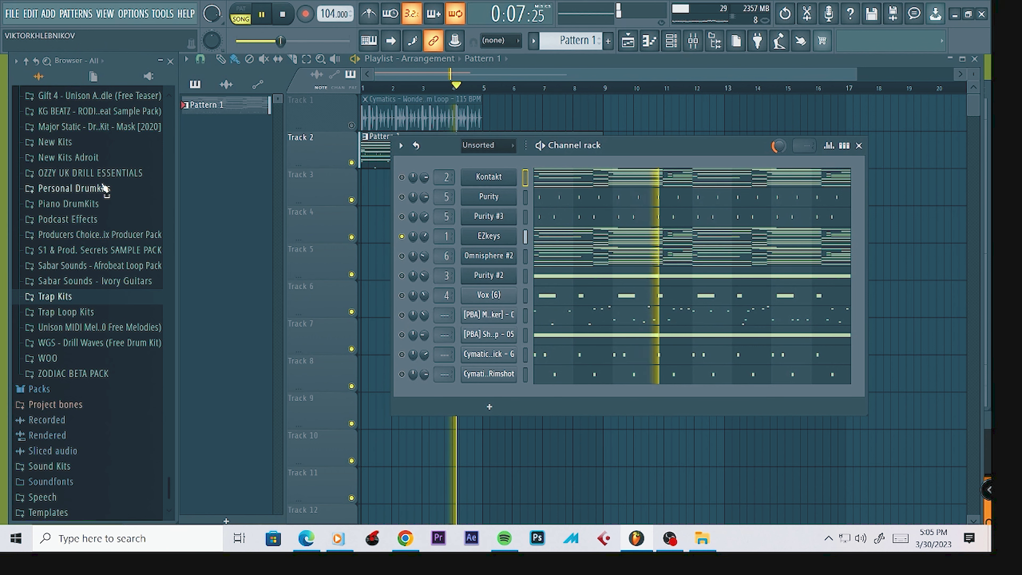
- Open the Full Drum Loops folder of the Cymatics hip hop drum kit in New Kits Adroit, audition its loops and stop playback
scroll(97, 197, up, 2)
click(84, 244)
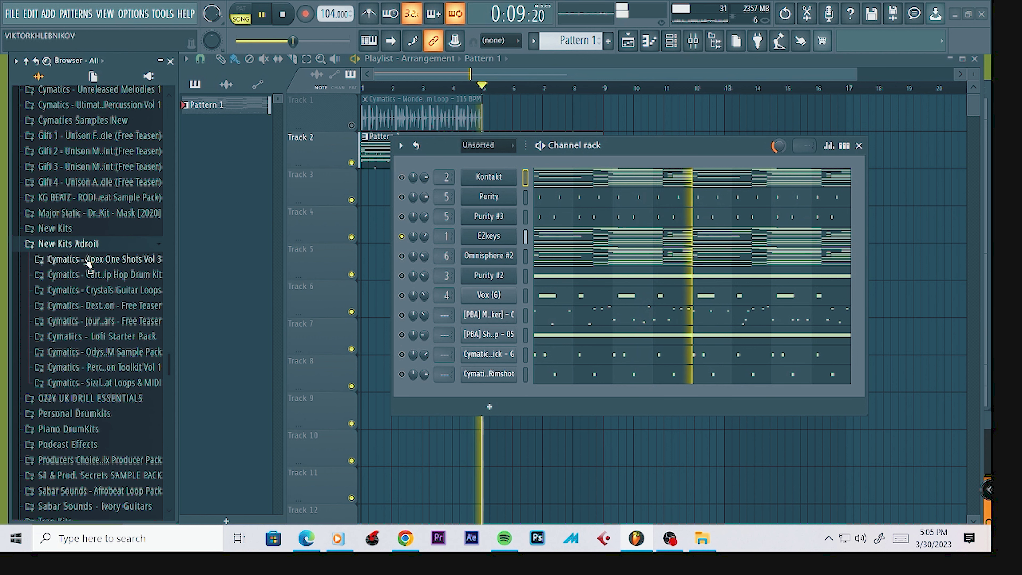
click(96, 275)
click(101, 306)
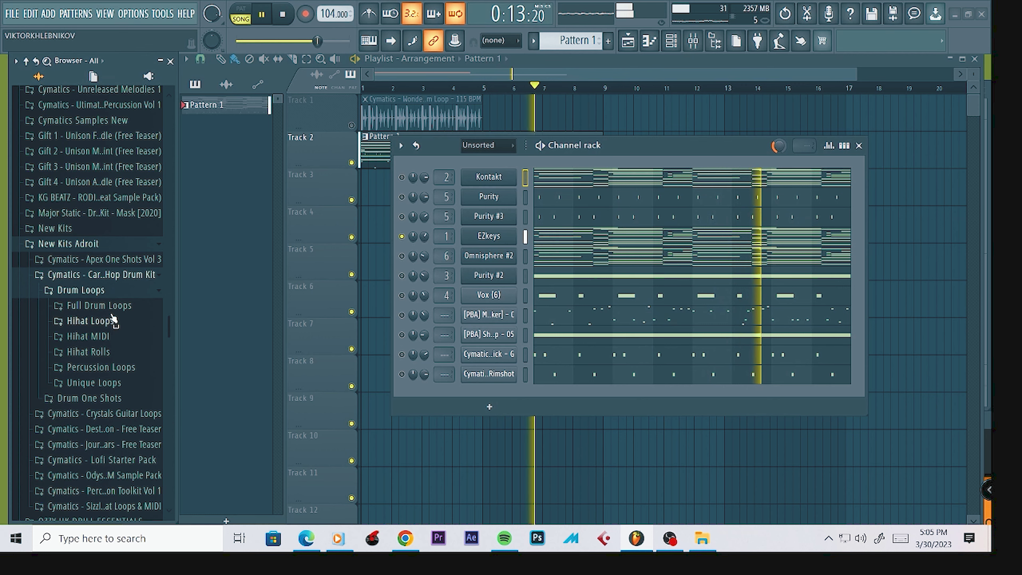
click(114, 309)
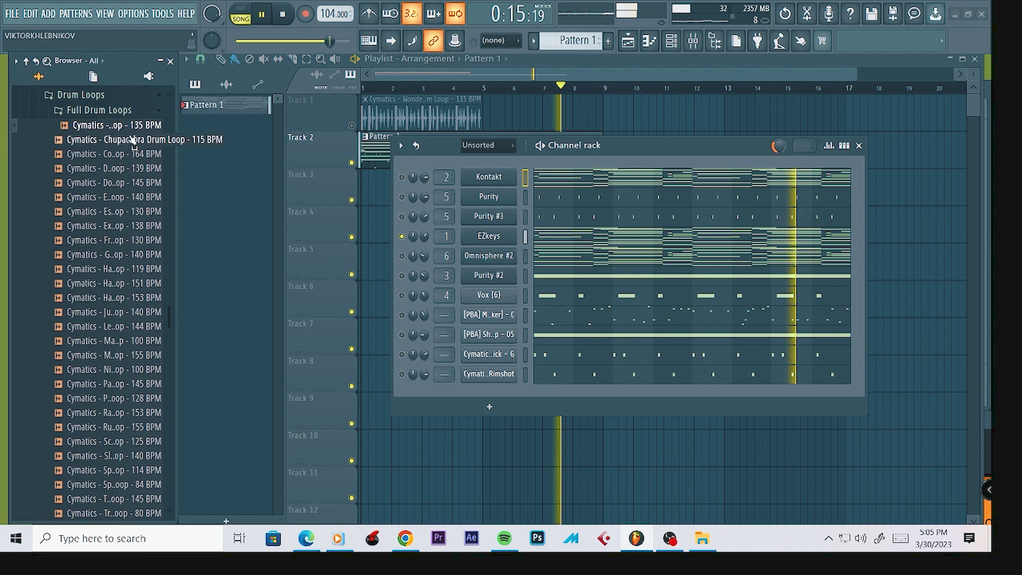
key(space)
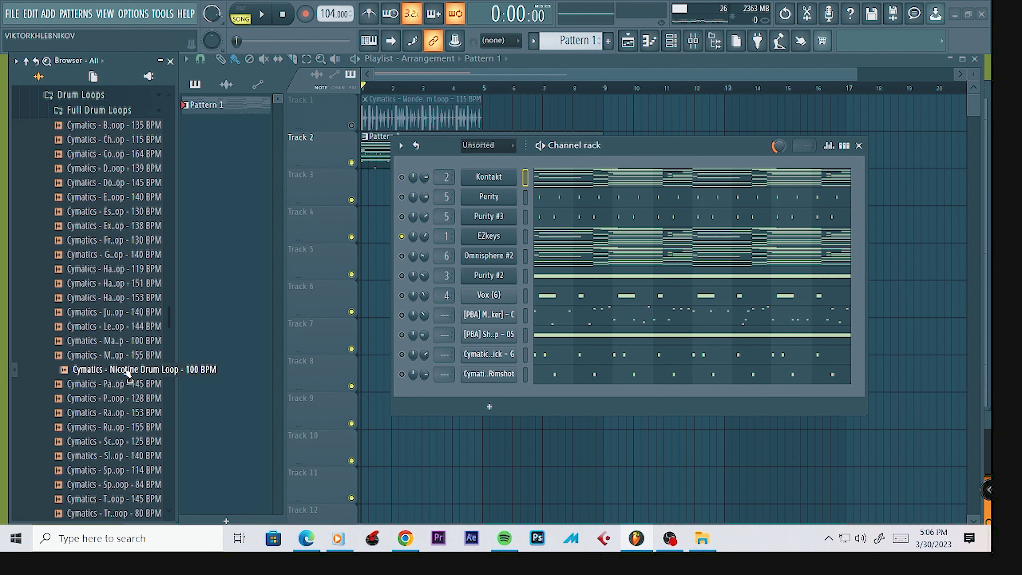
- Place Cymatics - Nicotine Drum Loop - 100 BPM at the start of Track 3 and stretch it to end with Pattern 1 at bar 9
key(F6)
mouse_move(115, 361)
mouse_down()
mouse_move(189, 354)
mouse_move(459, 195)
mouse_move(418, 211)
mouse_up()
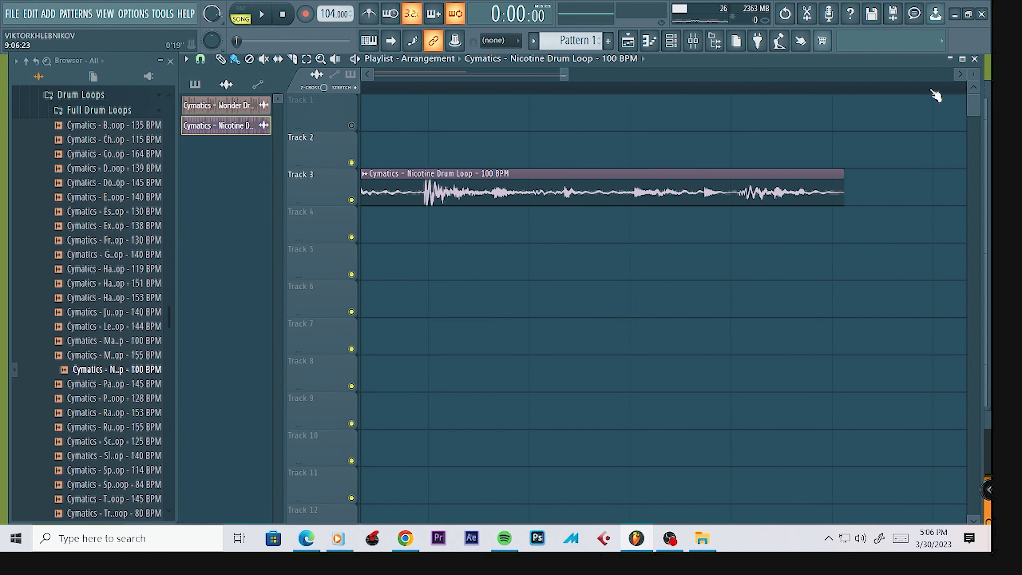
drag(849, 184, 449, 185)
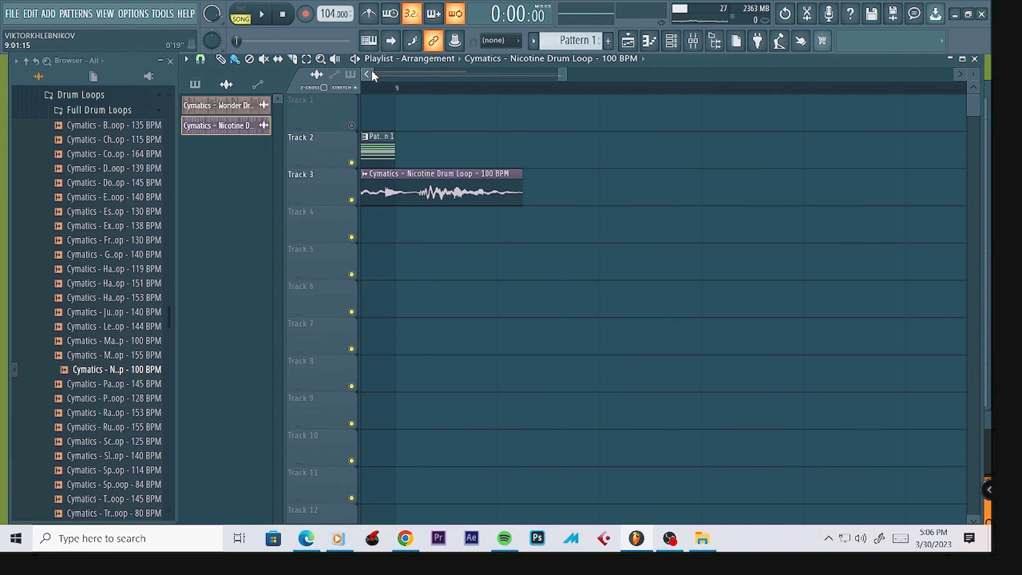
scroll(540, 213, up, 2)
drag(617, 176, 608, 176)
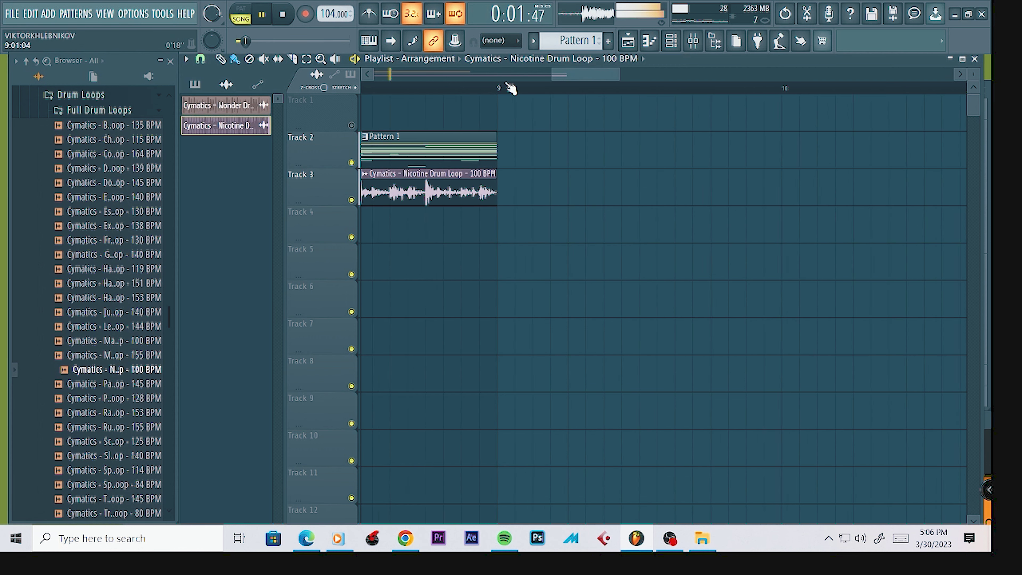
scroll(507, 87, down, 6)
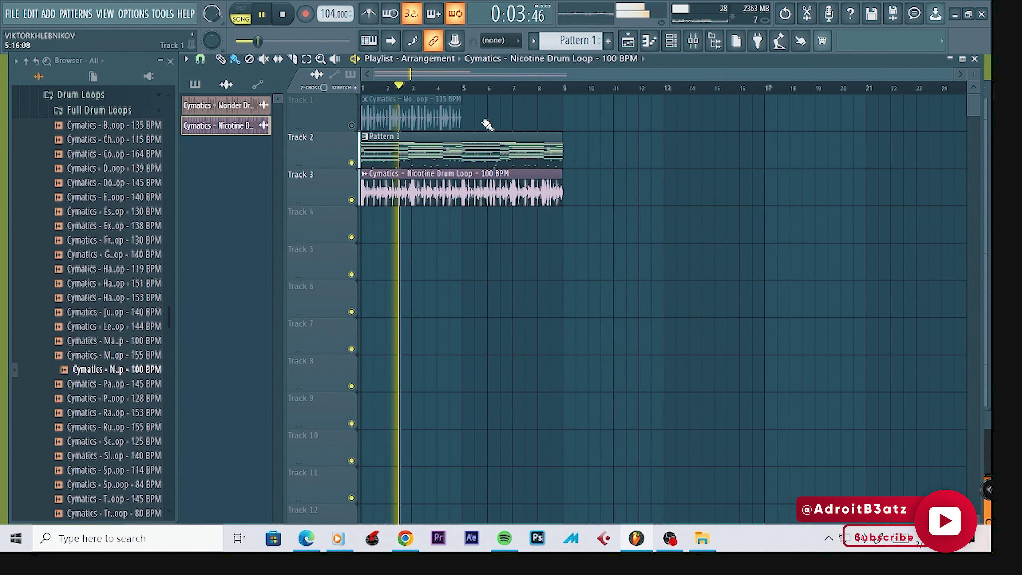
- Lower the Nicotine Drum Loop channel's volume to about 33% and route the channel to a free mixer track
double_click(462, 189)
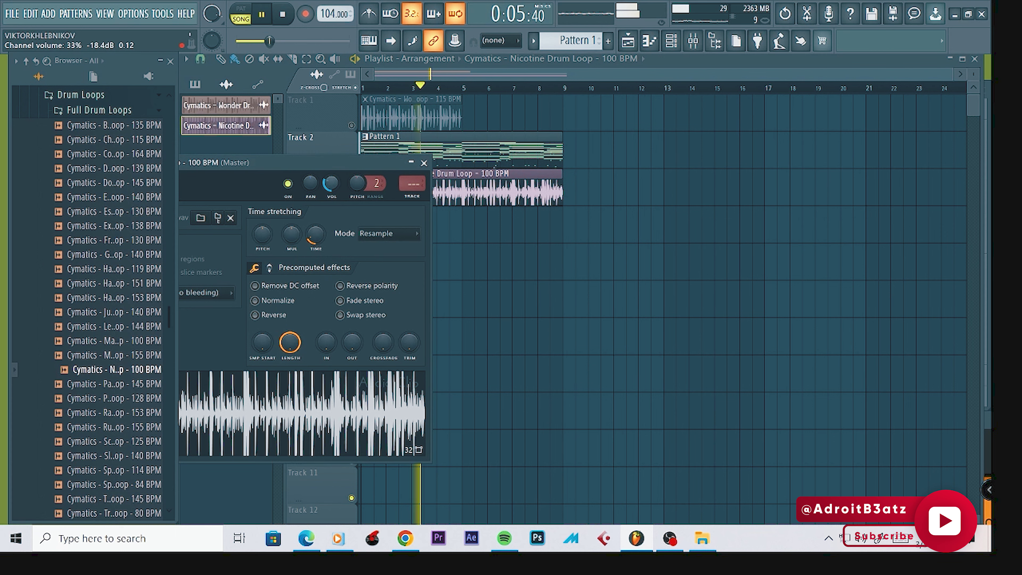
drag(306, 163, 765, 121)
click(521, 120)
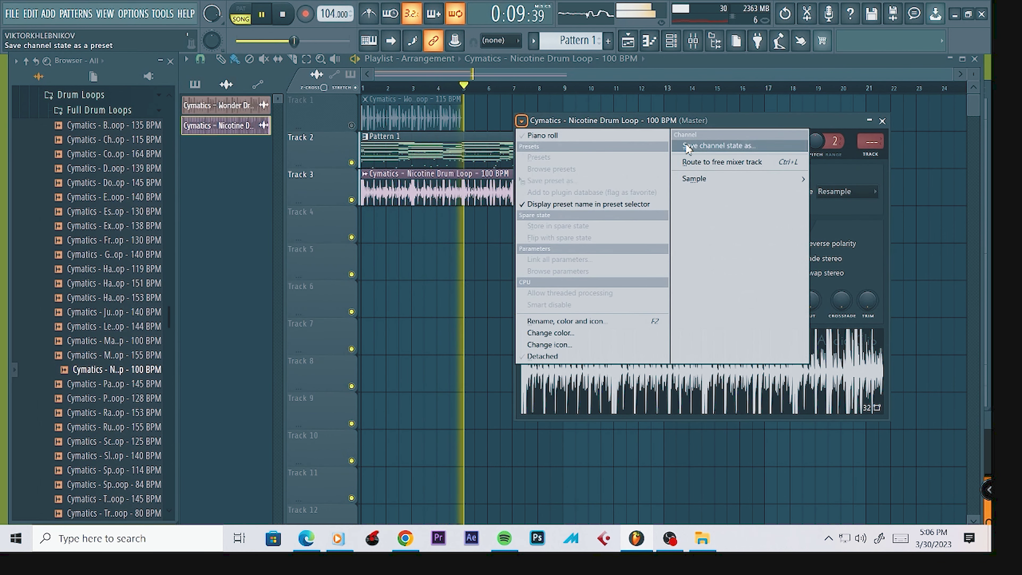
click(702, 162)
- Load Cymatics Origin in the first effect slot of the Nicotine Drum Loop track and choose its factory preset Worn Out Filter
click(851, 128)
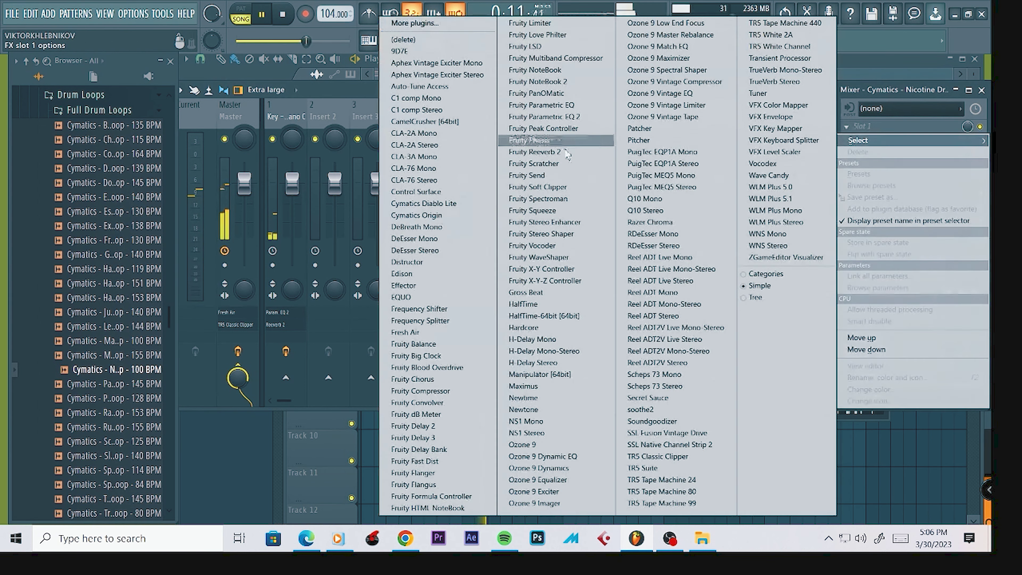
click(440, 217)
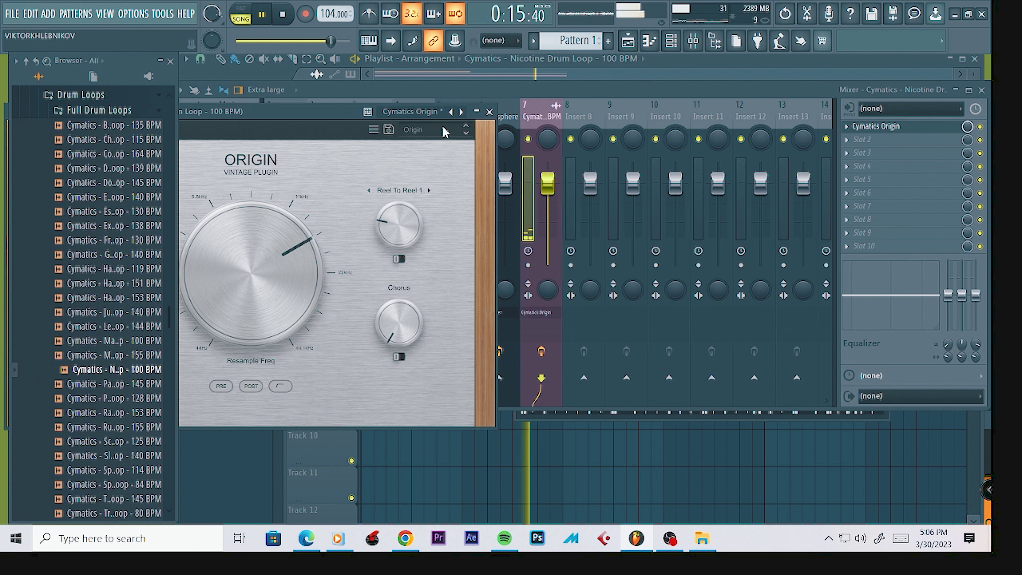
click(444, 131)
mouse_move(475, 146)
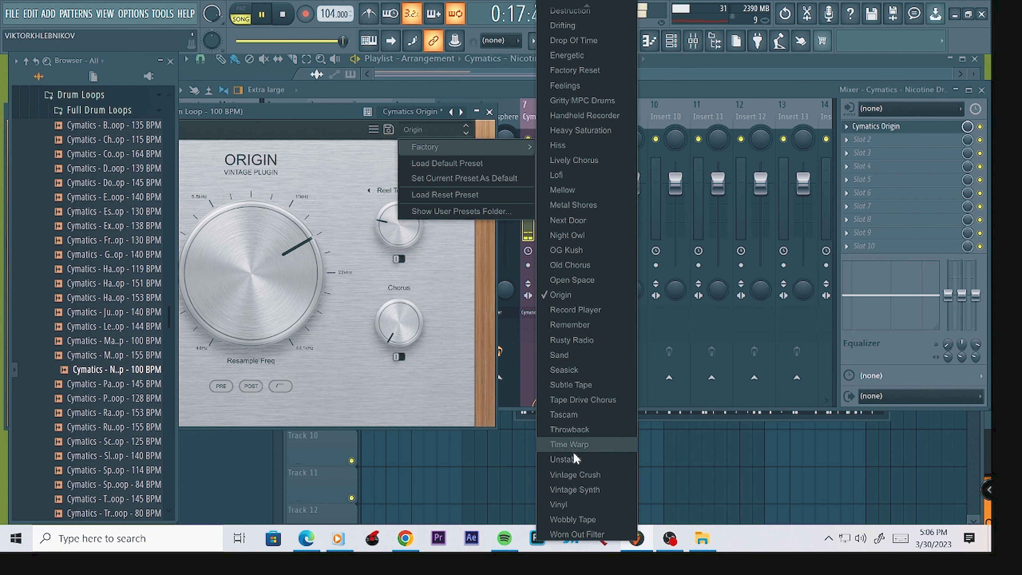
click(577, 534)
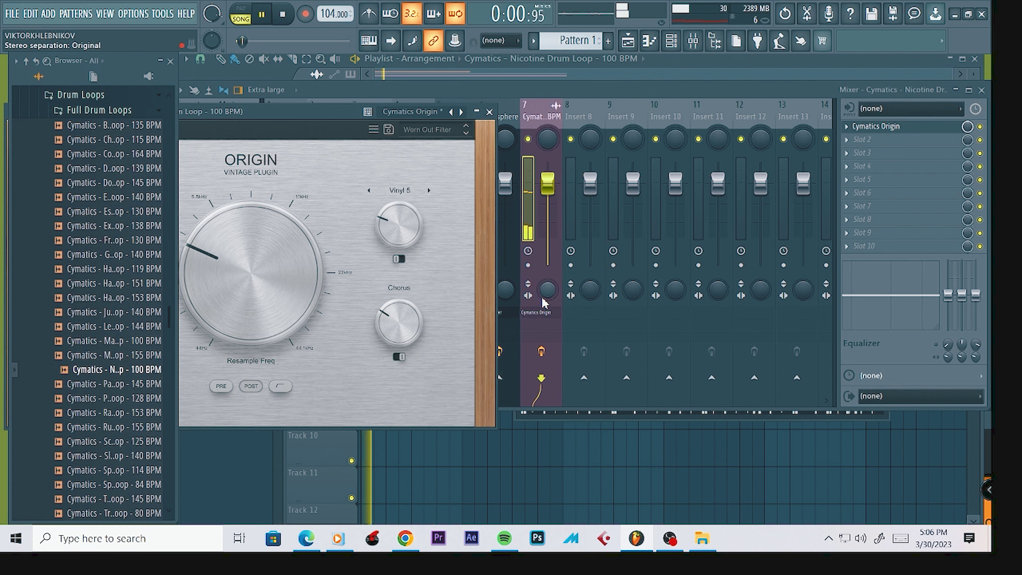
- Close the open windows, lower the Nicotine Drum Loop's volume in the channel rack and show all channels there
key(F12)
key(F6)
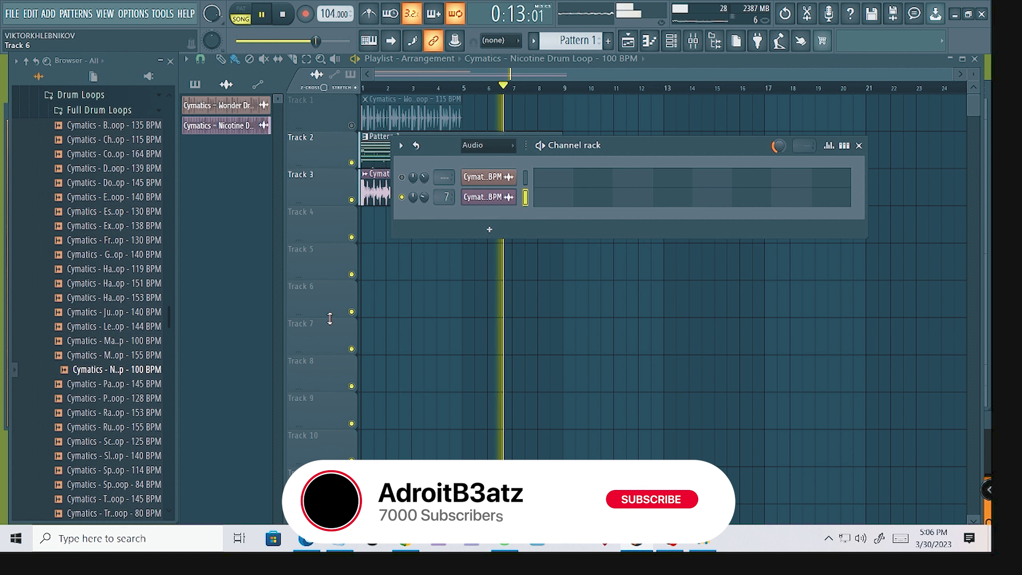
drag(424, 197, 424, 214)
click(483, 145)
click(477, 174)
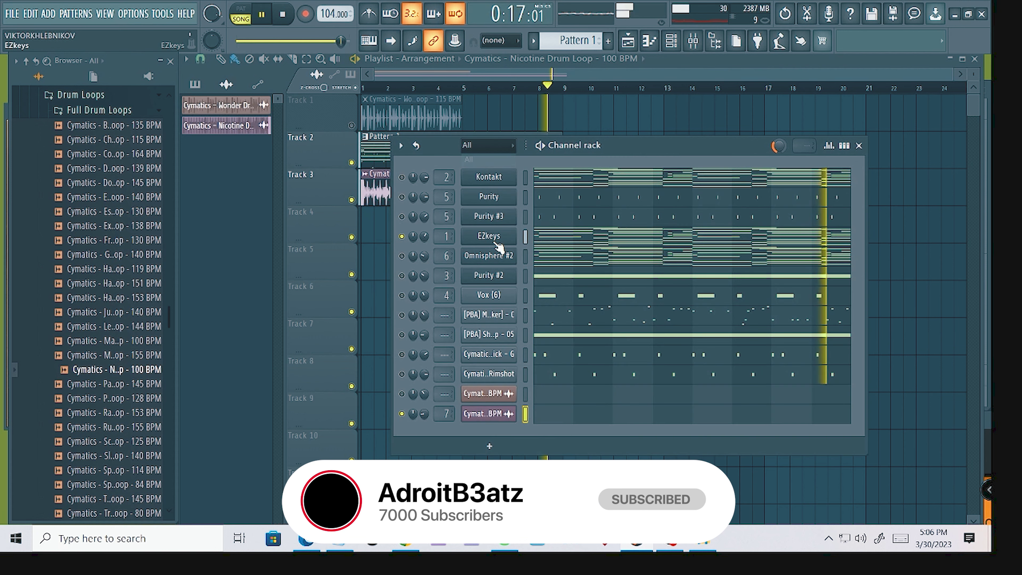
- Turn down the EZkeys and Nicotine Drum Loop channel volumes slightly and mute Omnisphere #2
drag(423, 238, 424, 271)
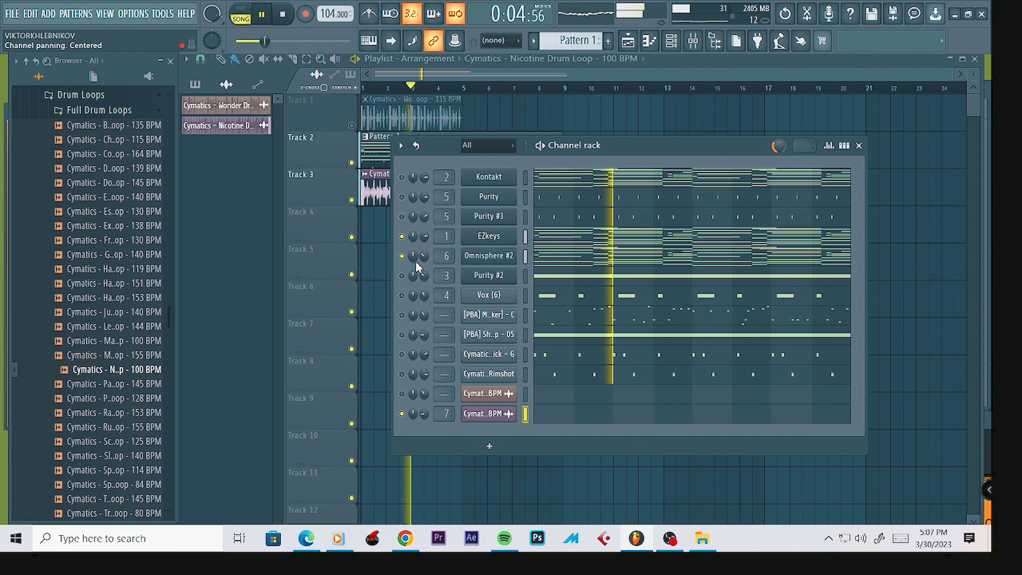
drag(424, 413, 427, 417)
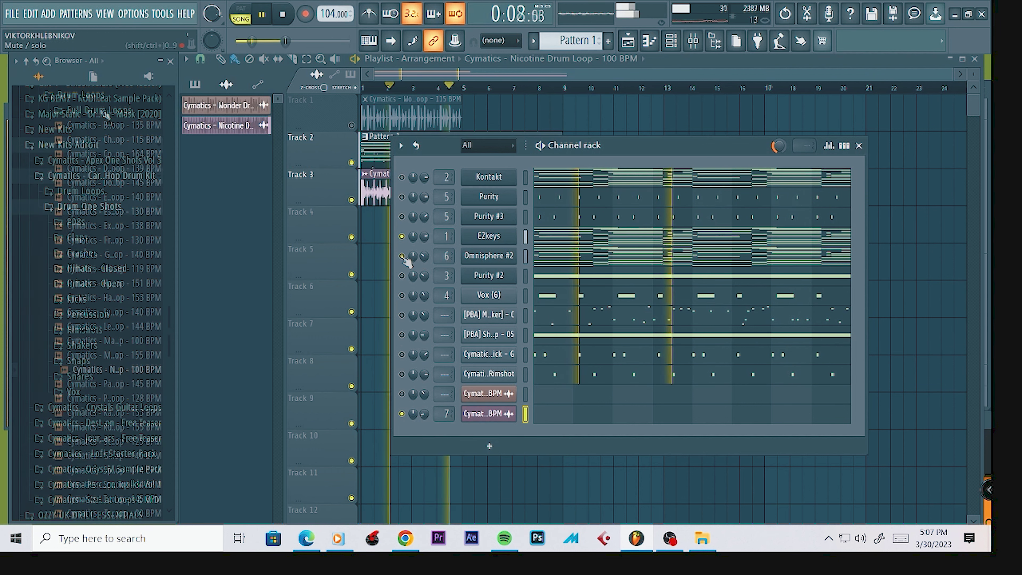
click(401, 256)
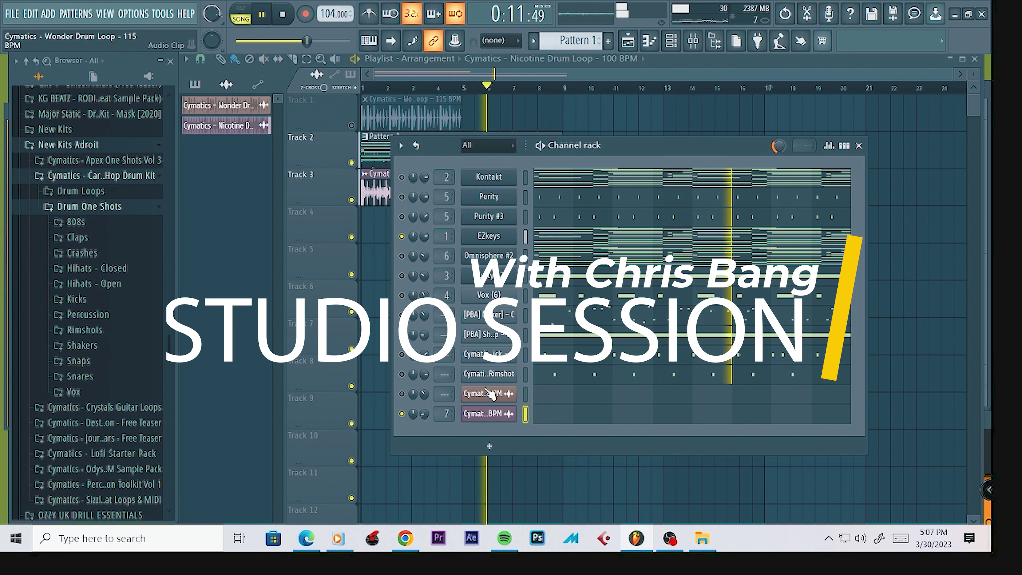
- Cut the peaking EQ band 2 of the Nicotine Drum Loop's mixer track to about -15.1 dB and close the mixer
click(484, 413)
click(693, 40)
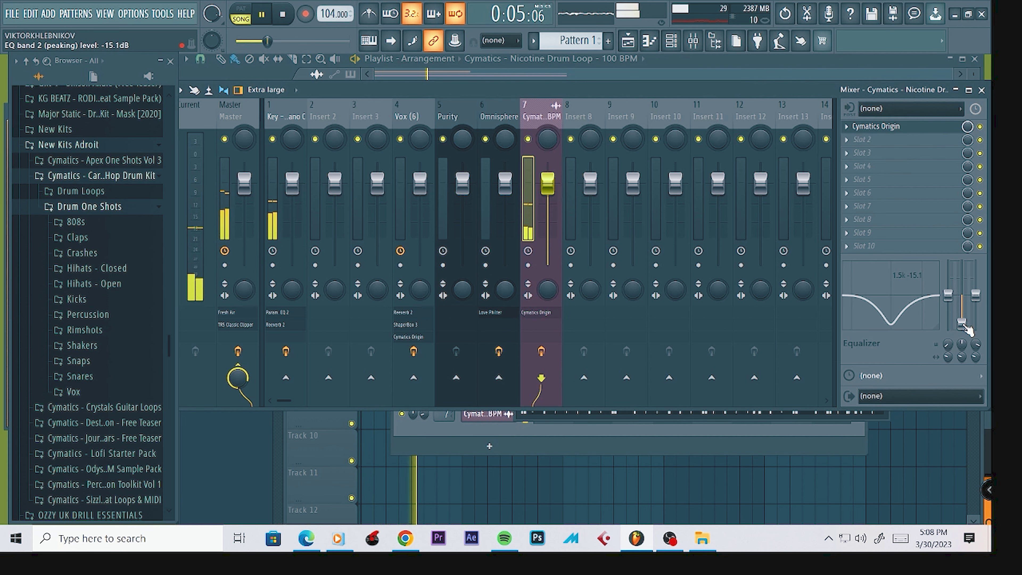
click(983, 90)
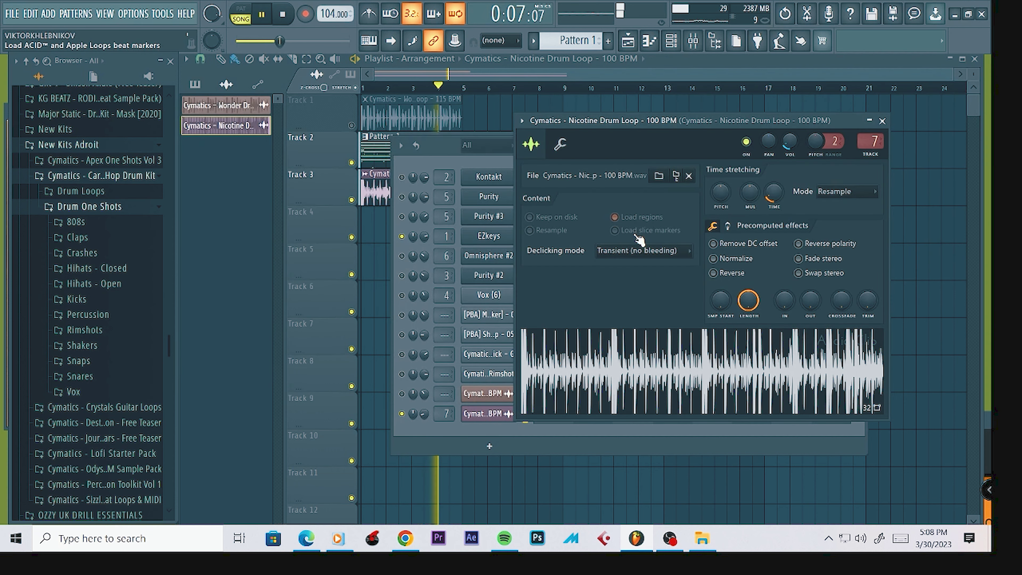